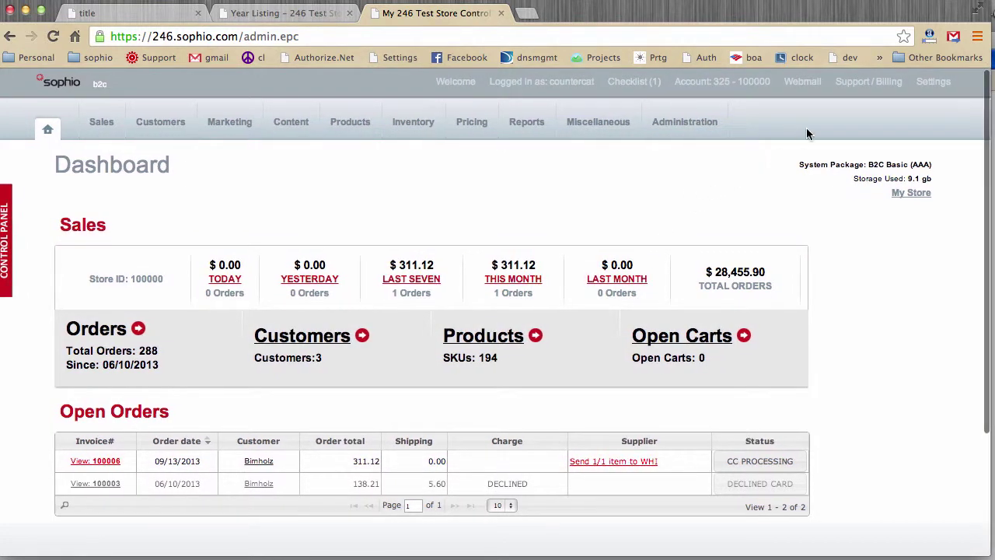
Open Store Setup's Design Settings, showing saved design design-004 with Redmond color themes.
{"action": "left_click", "coordinate": [934, 81]}
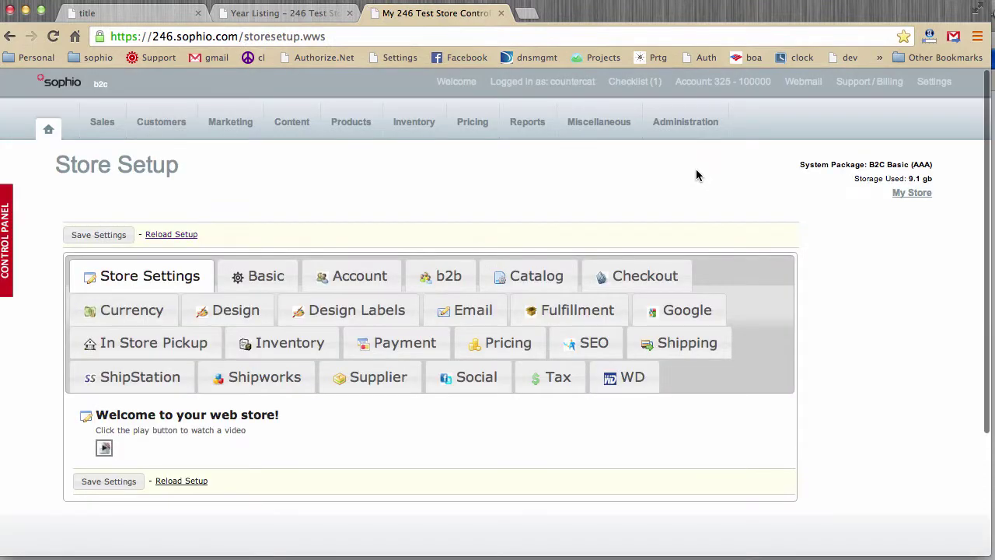
{"action": "left_click", "coordinate": [240, 311]}
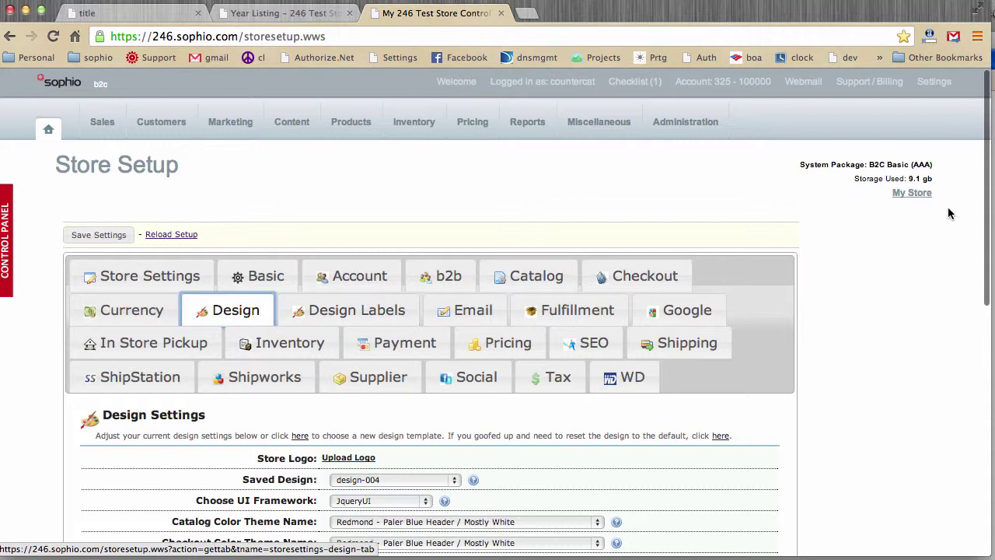
{"action": "mouse_move", "coordinate": [982, 209]}
{"action": "left_mouse_down"}
{"action": "mouse_move", "coordinate": [986, 233]}
{"action": "mouse_move", "coordinate": [985, 217]}
{"action": "left_mouse_up"}
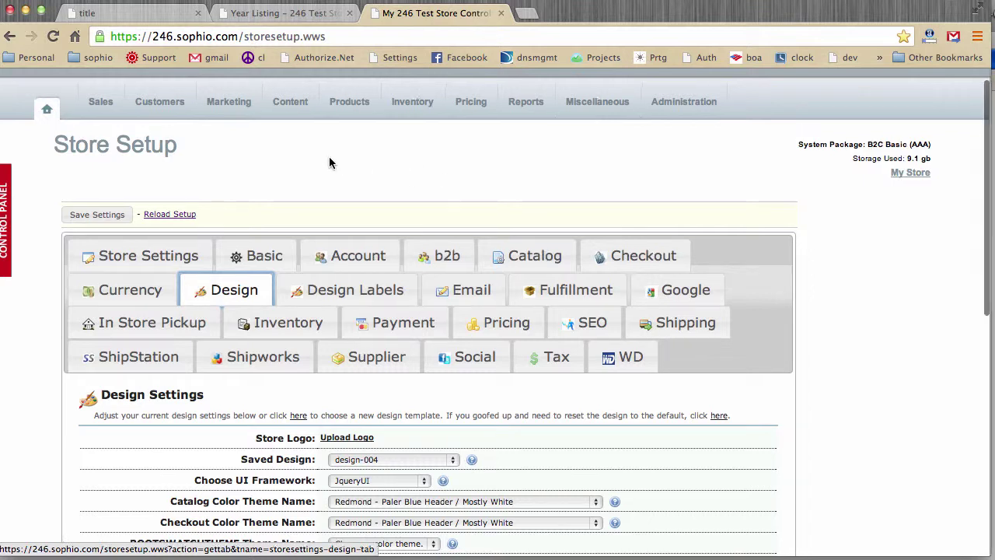
Set Demo Mode to TRUE in the Basic store settings and save them.
{"action": "left_click", "coordinate": [261, 262]}
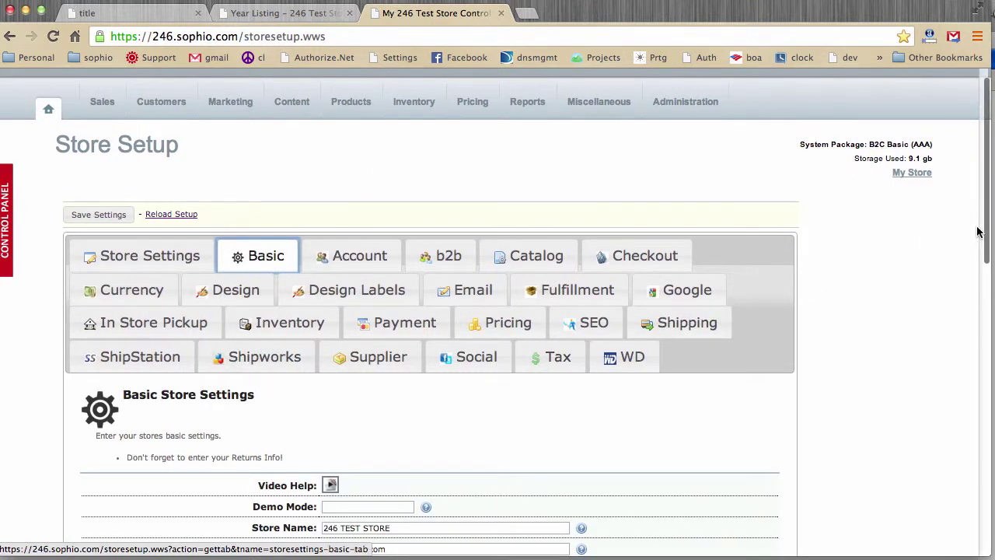
{"action": "scroll", "coordinate": [354, 345], "scroll_direction": "down", "scroll_amount": 5}
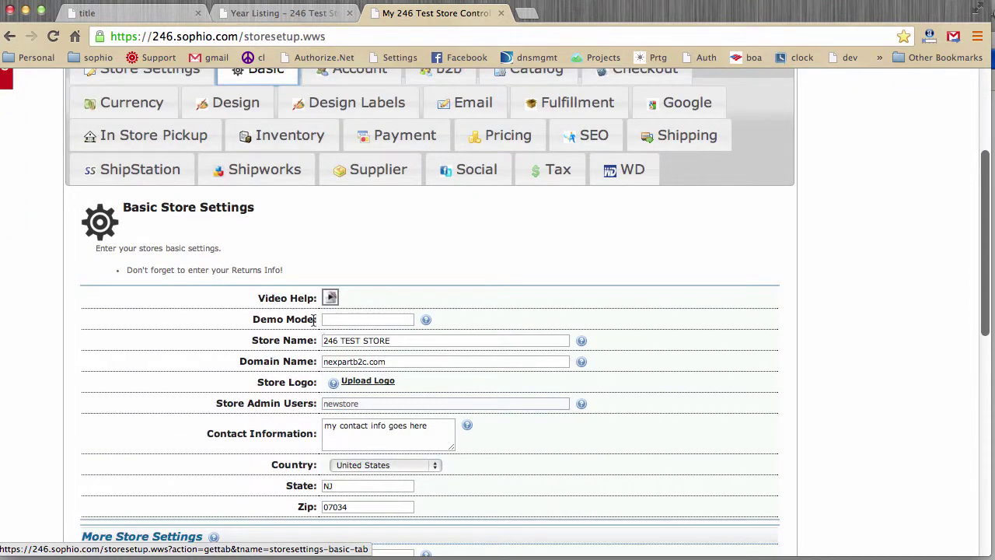
{"action": "left_click", "coordinate": [397, 319]}
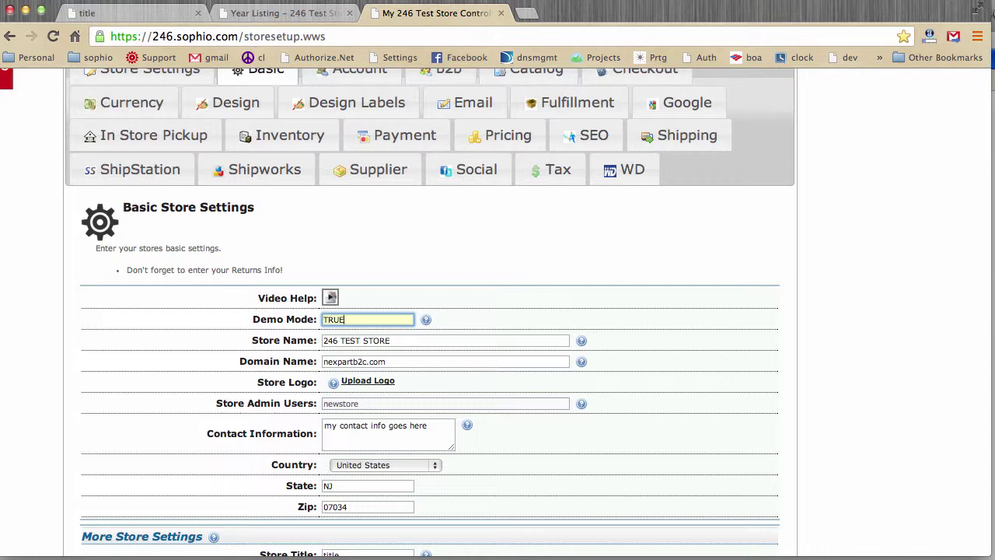
{"action": "scroll", "coordinate": [413, 218], "scroll_direction": "up", "scroll_amount": 4}
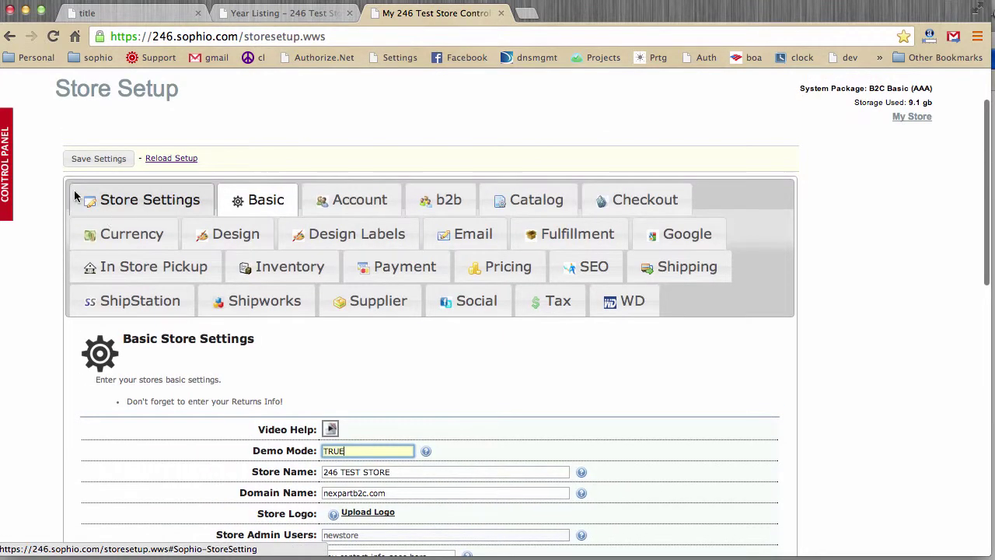
{"action": "left_click", "coordinate": [93, 162]}
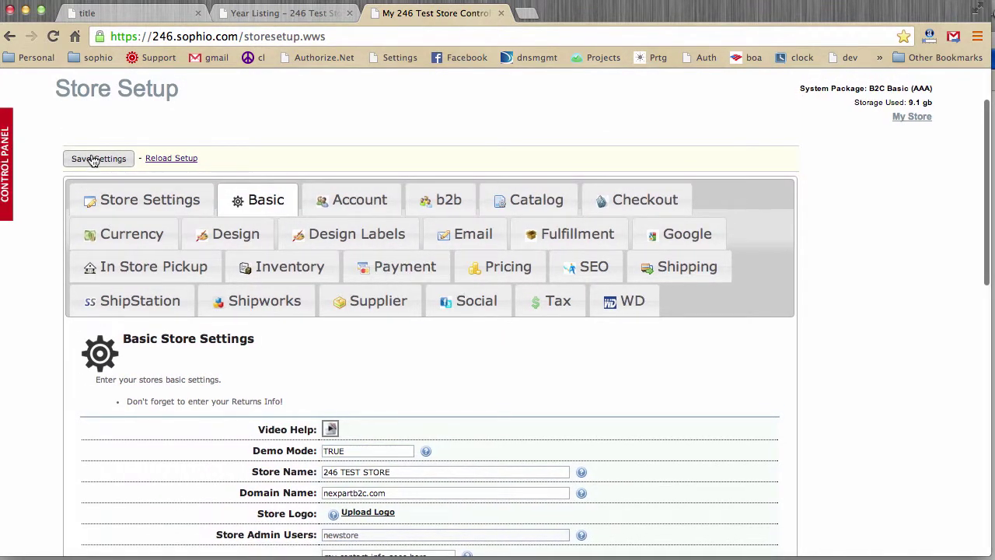
Return to Design Settings and open the template chooser, which shows Template 004 in use.
{"action": "left_click", "coordinate": [227, 236]}
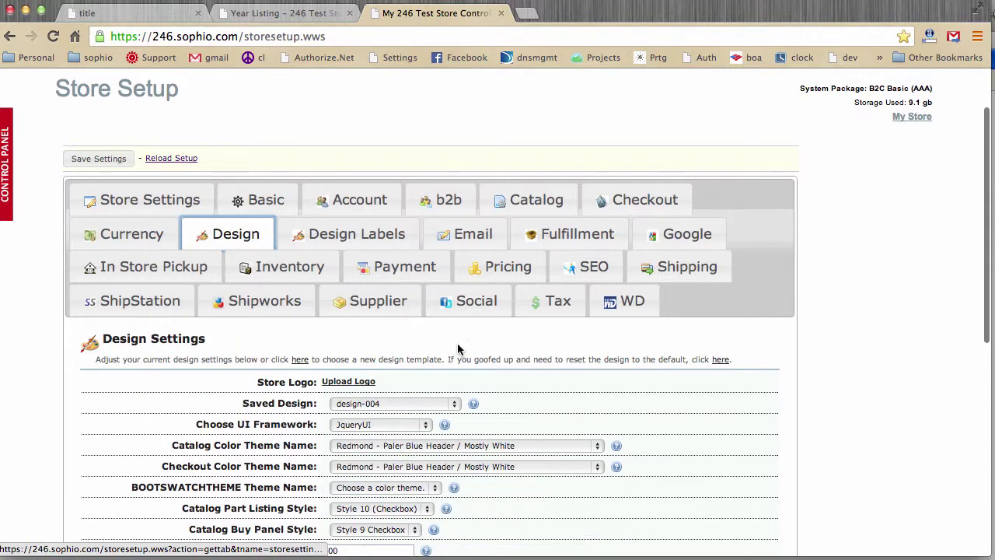
{"action": "left_click_drag", "start_coordinate": [984, 272], "coordinate": [979, 352]}
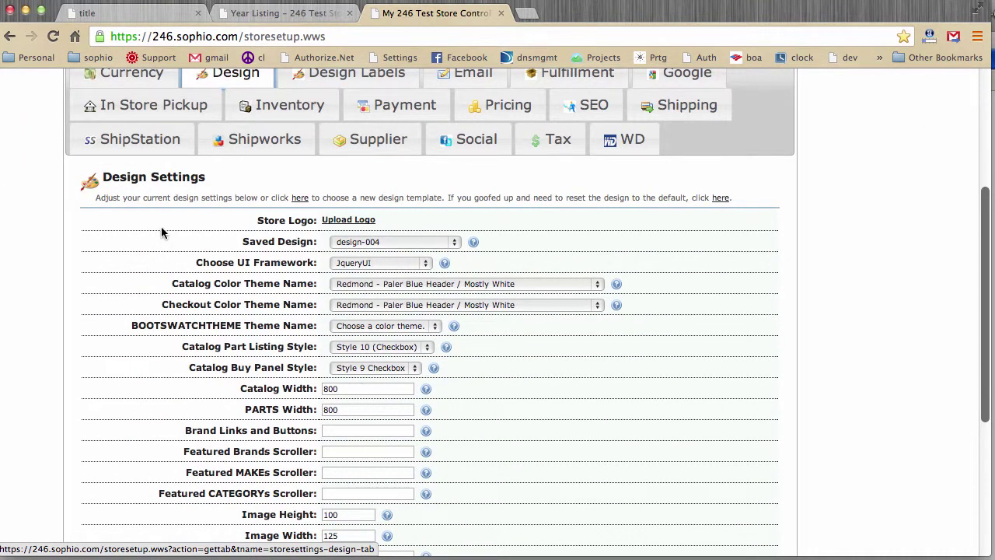
{"action": "scroll", "coordinate": [118, 205], "scroll_direction": "down", "scroll_amount": 1}
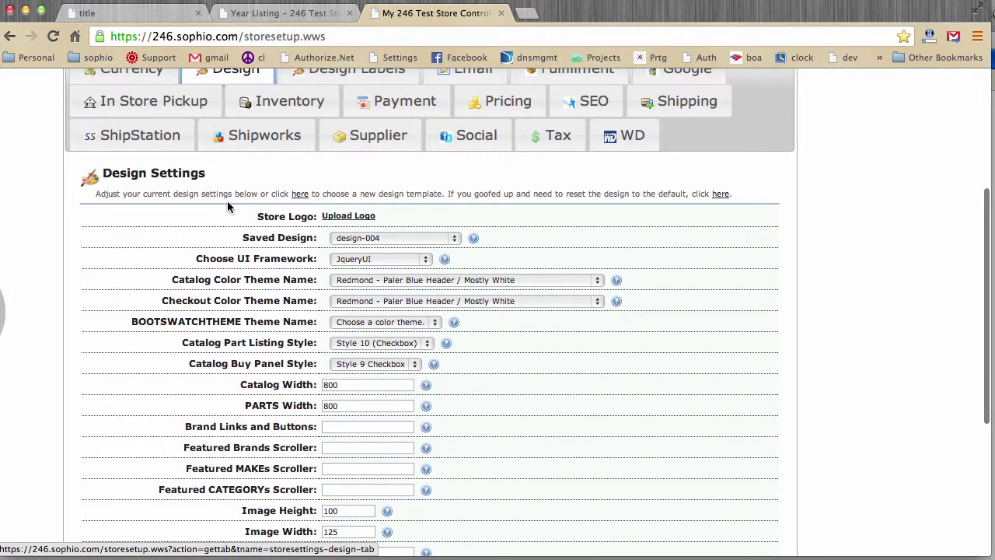
{"action": "left_click", "coordinate": [298, 196]}
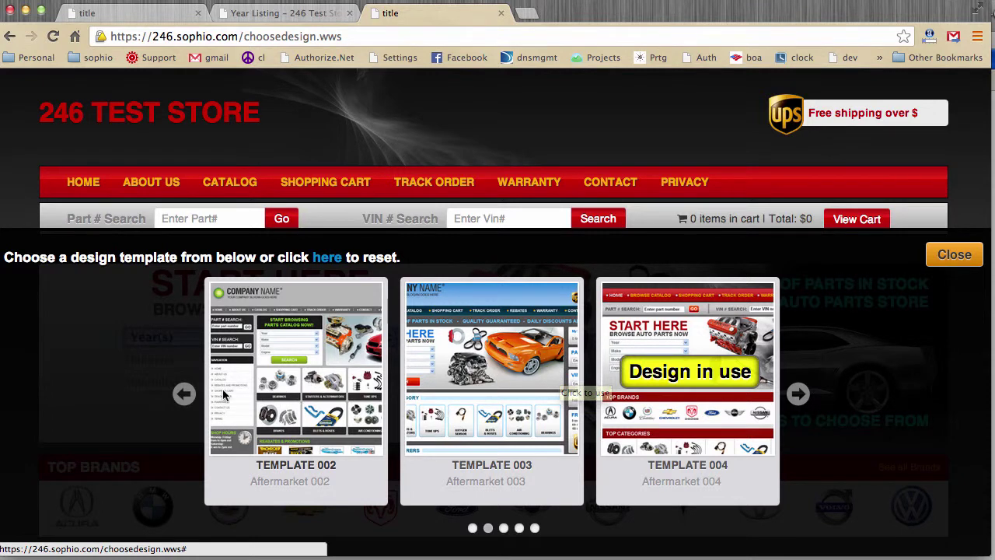
Install Template 001 from the earlier templates and close its confirmation message.
{"action": "left_click", "coordinate": [184, 395]}
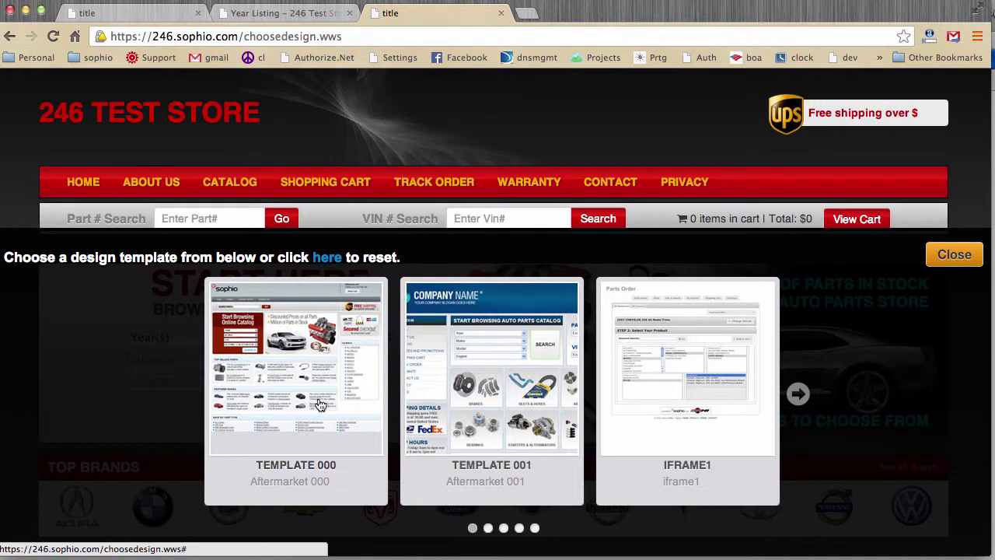
{"action": "left_click", "coordinate": [535, 392]}
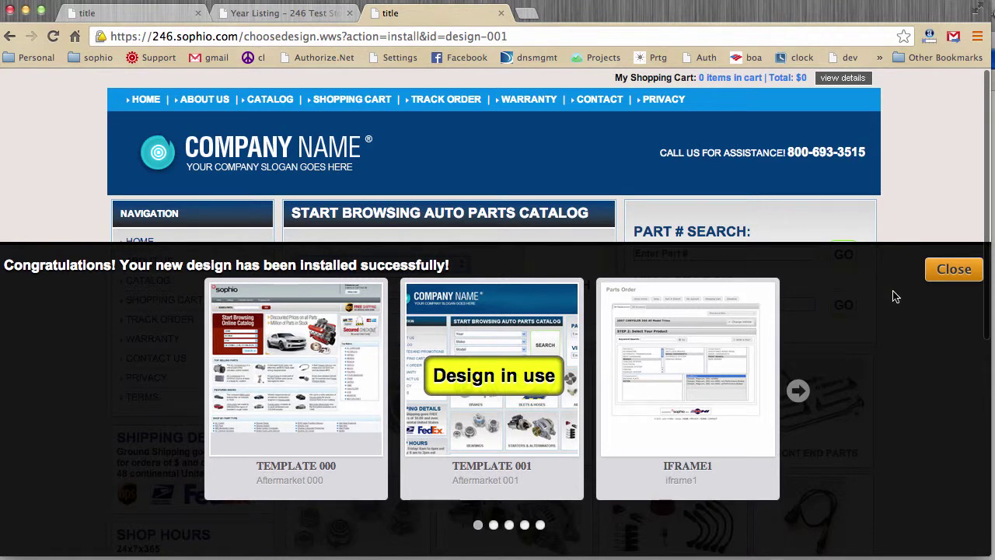
{"action": "left_click", "coordinate": [953, 269]}
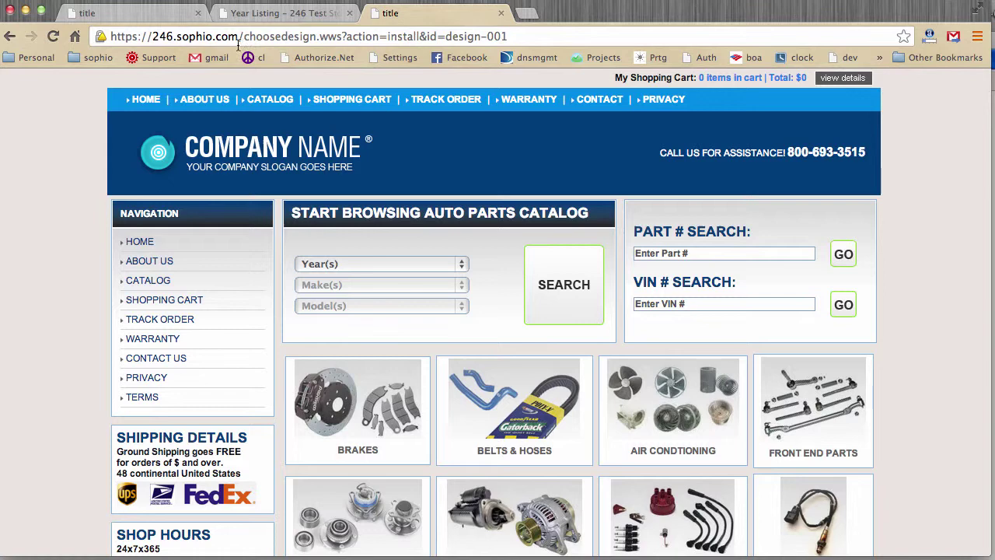
Load the 246.sophio.com home page without ecat.epc to see the blue design, then return to the chooser.
{"action": "left_click", "coordinate": [295, 13]}
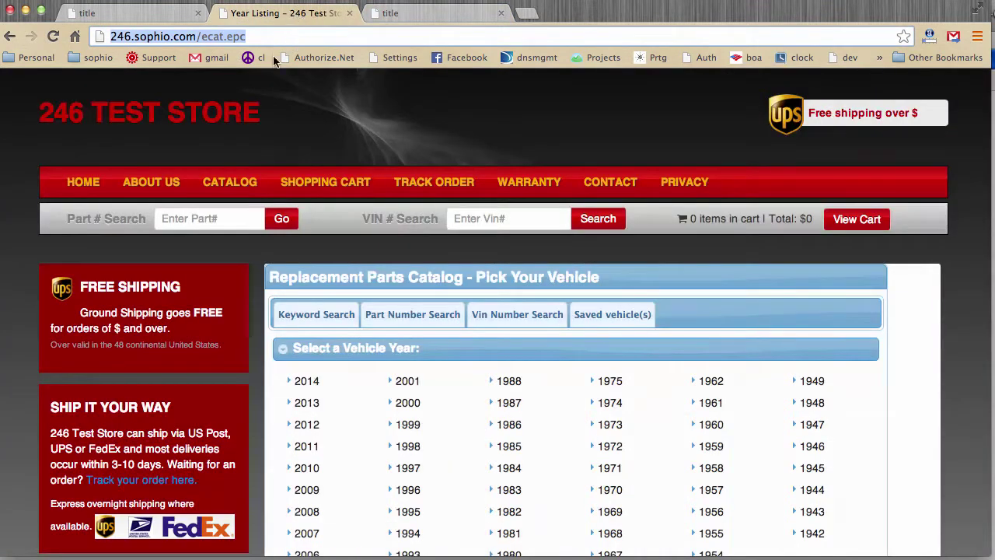
{"action": "left_click", "coordinate": [145, 37]}
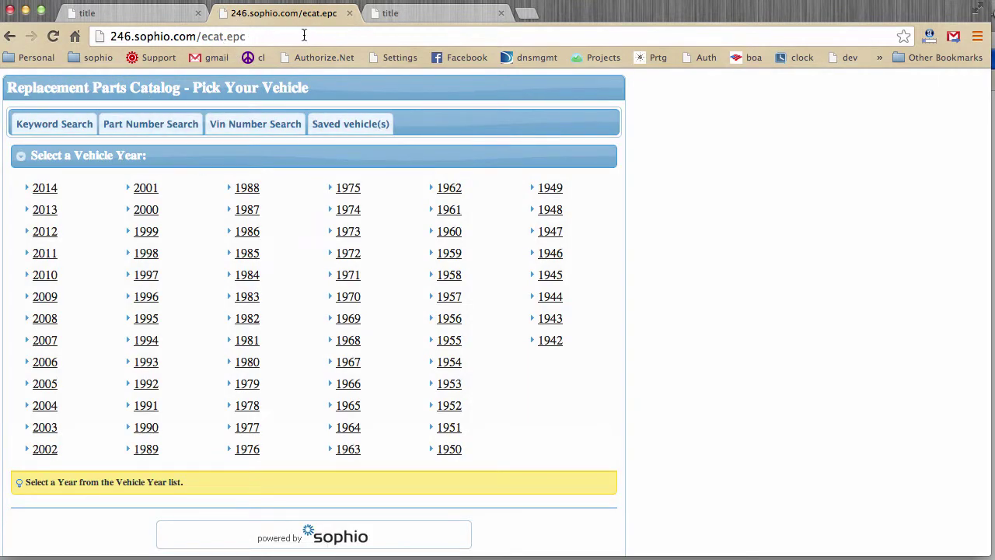
{"action": "double_click", "coordinate": [220, 37]}
{"action": "key", "text": "shift+End"}
{"action": "key", "text": "BackSpace"}
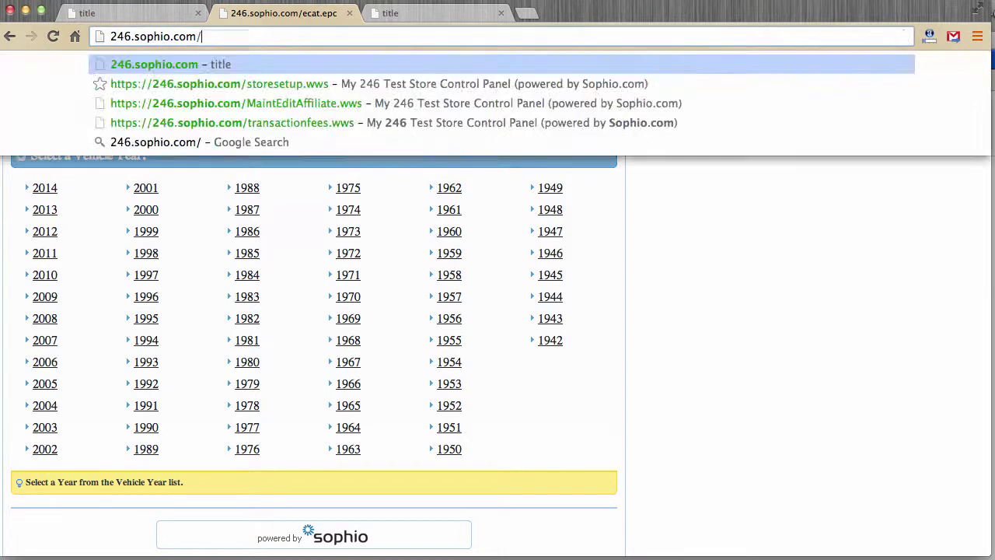
{"action": "key", "text": "Return"}
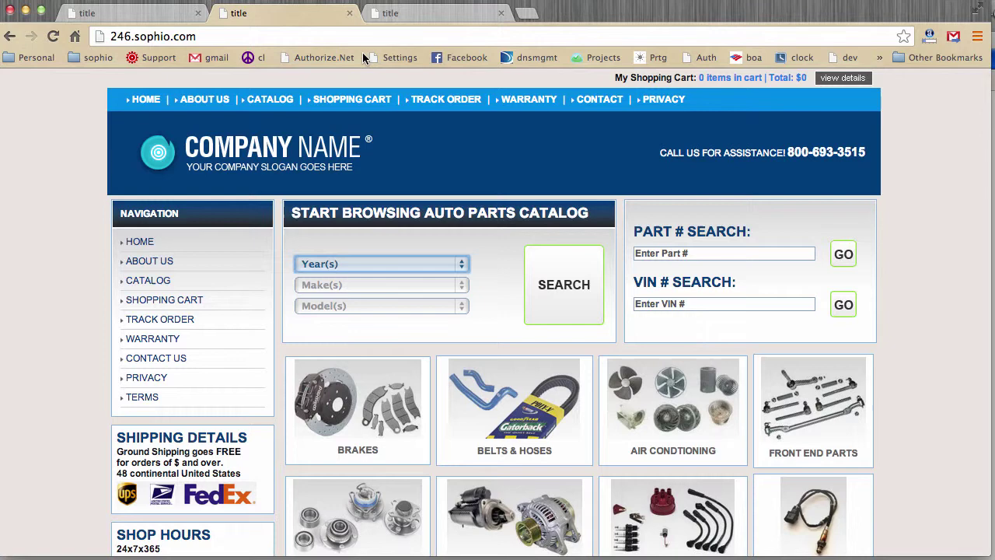
{"action": "left_click", "coordinate": [426, 20]}
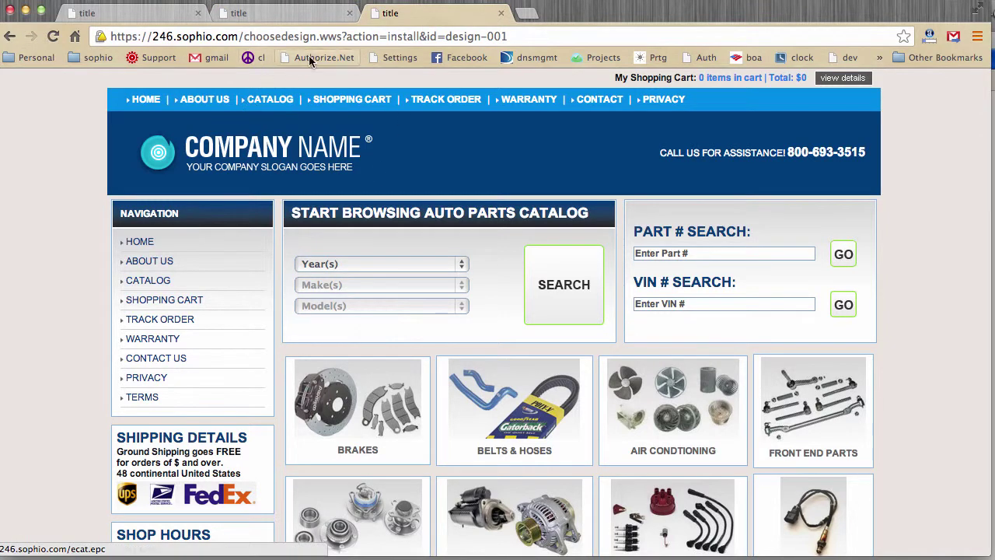
Strip the install query from the chooser's address and reload the plain template chooser.
{"action": "left_click", "coordinate": [343, 36]}
{"action": "left_click_drag", "start_coordinate": [343, 36], "coordinate": [357, 36]}
{"action": "key", "text": "shift+End"}
{"action": "key", "text": "Delete"}
{"action": "key", "text": "Return"}
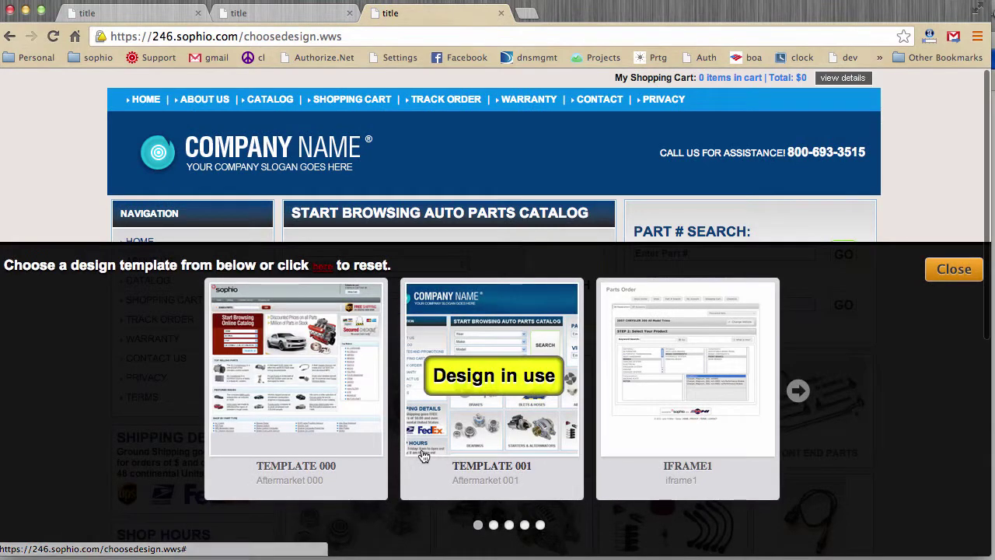
Install Template 002 and reload the store home page to view its design.
{"action": "left_click", "coordinate": [801, 394]}
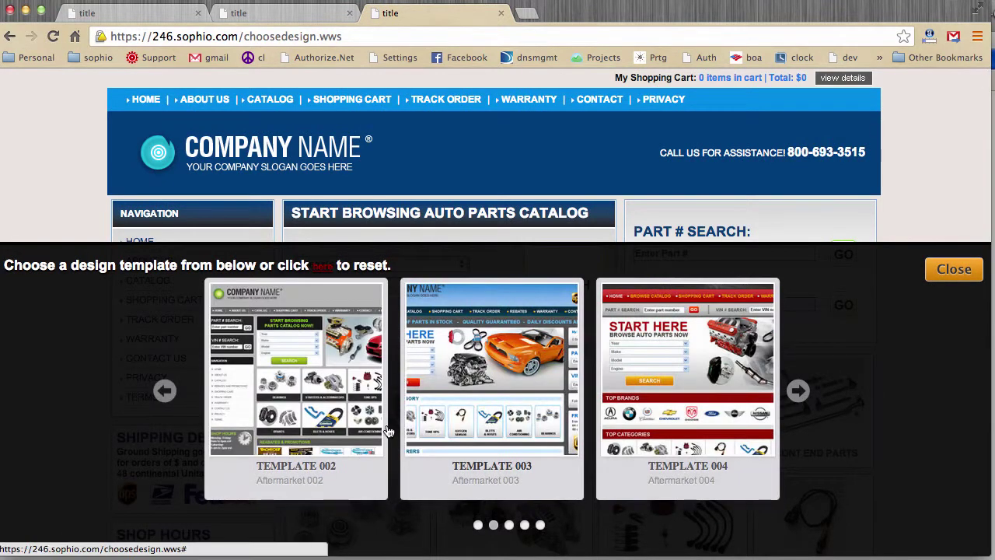
{"action": "left_click", "coordinate": [295, 407]}
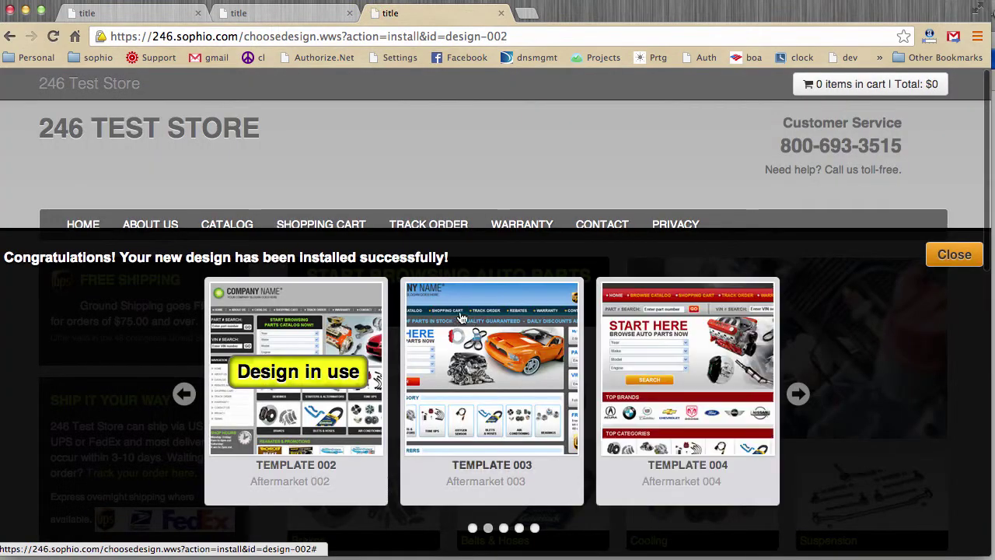
{"action": "left_click", "coordinate": [953, 257]}
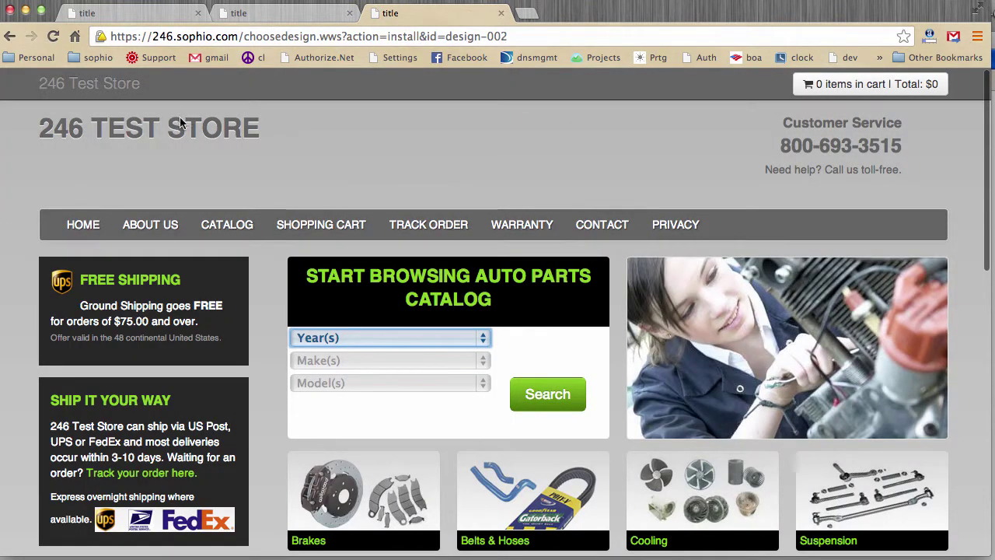
{"action": "left_click", "coordinate": [268, 14]}
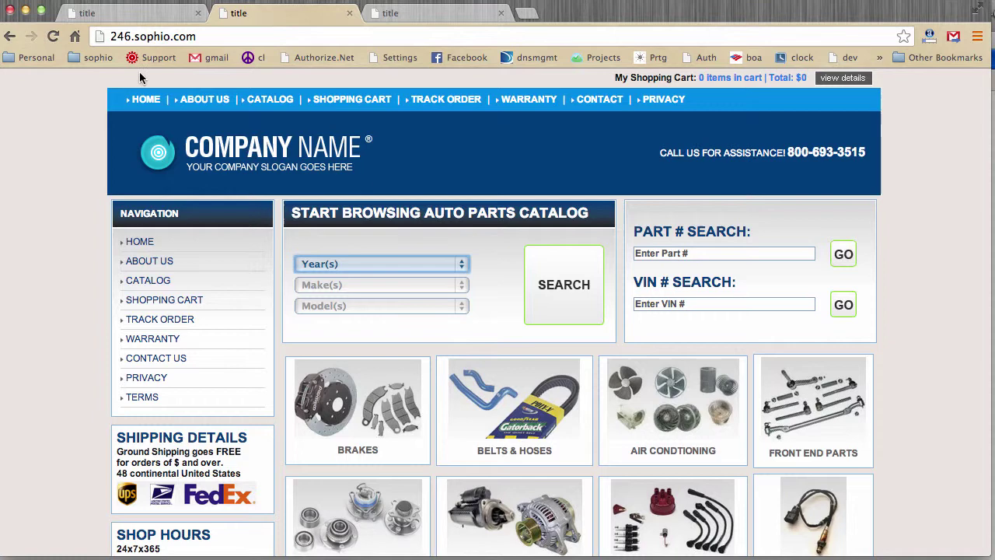
{"action": "left_click", "coordinate": [53, 36]}
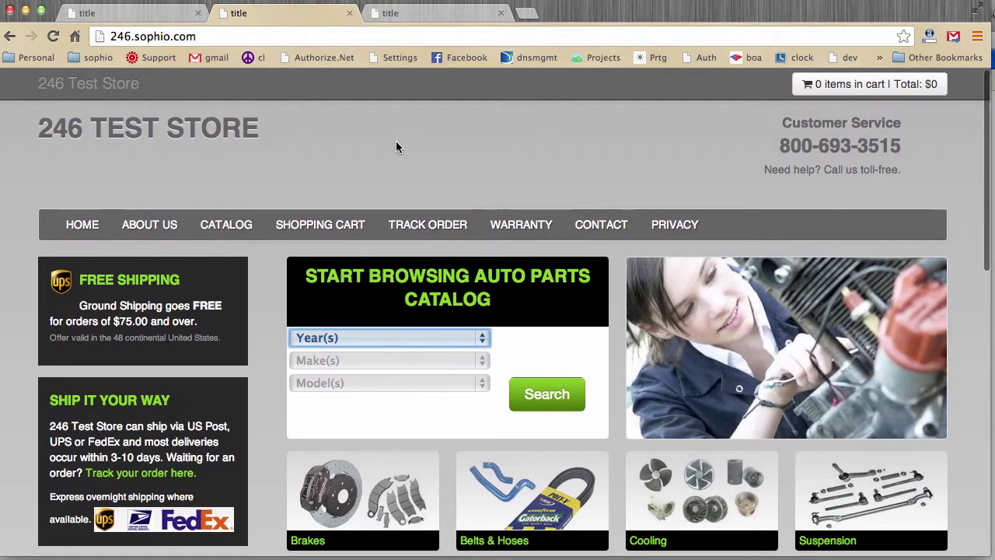
Replace the choosedesign page in the address with storesetup.wws to load Store Setup.
{"action": "left_click", "coordinate": [163, 13]}
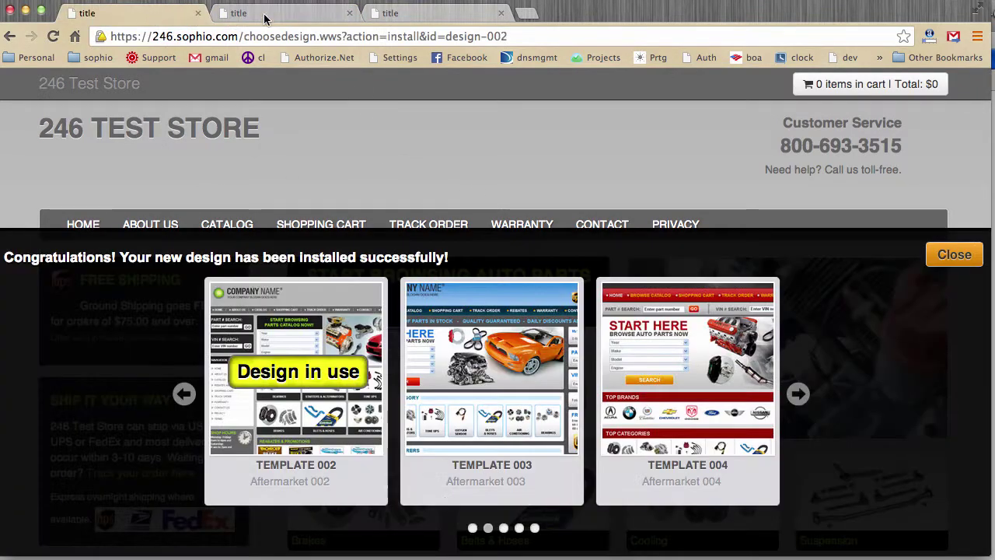
{"action": "left_click", "coordinate": [448, 13]}
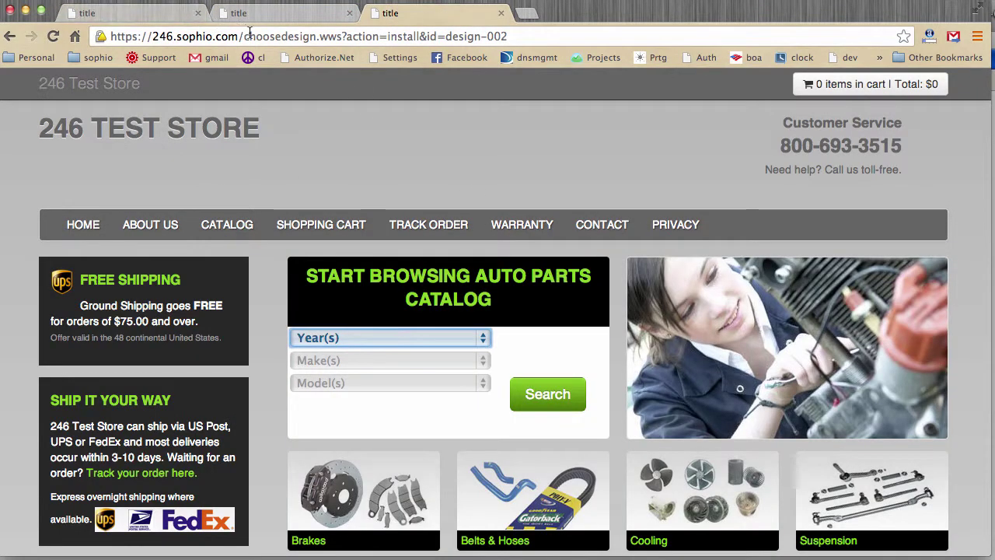
{"action": "double_click", "coordinate": [257, 37]}
{"action": "key", "text": "shift+End"}
{"action": "type", "text": "STORESETUP"}
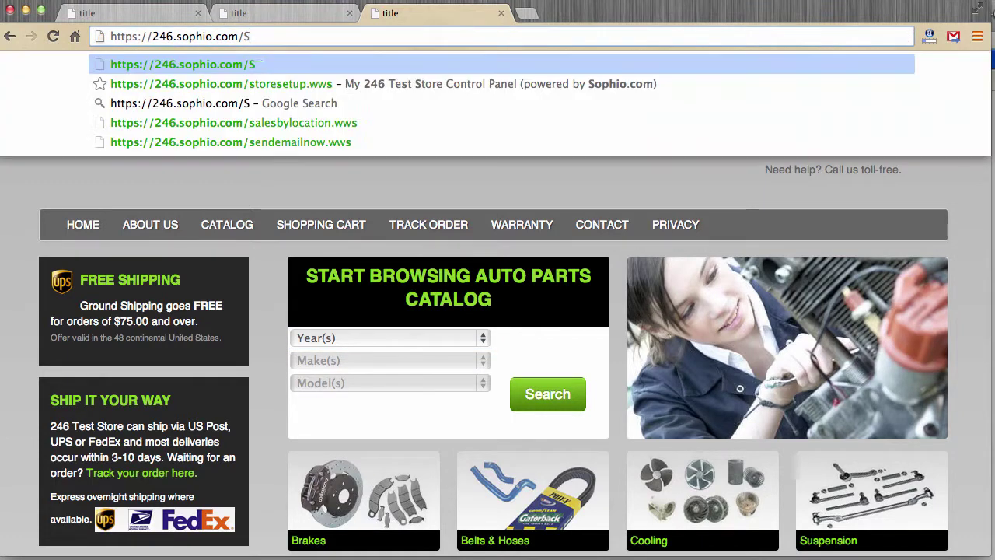
{"action": "key", "text": "BackSpace"}
{"action": "key", "text": "BackSpace"}
{"action": "key", "text": "BackSpace"}
{"action": "key", "text": "BackSpace"}
{"action": "key", "text": "BackSpace"}
{"action": "key", "text": "BackSpace"}
{"action": "key", "text": "BackSpace"}
{"action": "key", "text": "BackSpace"}
{"action": "key", "text": "BackSpace"}
{"action": "key", "text": "BackSpace"}
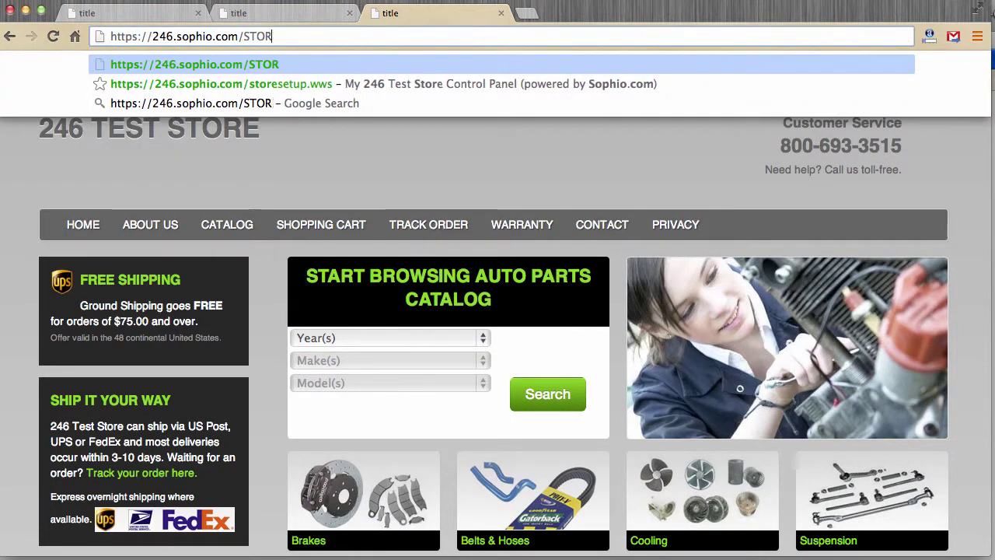
{"action": "type", "text": "storesetup.wws"}
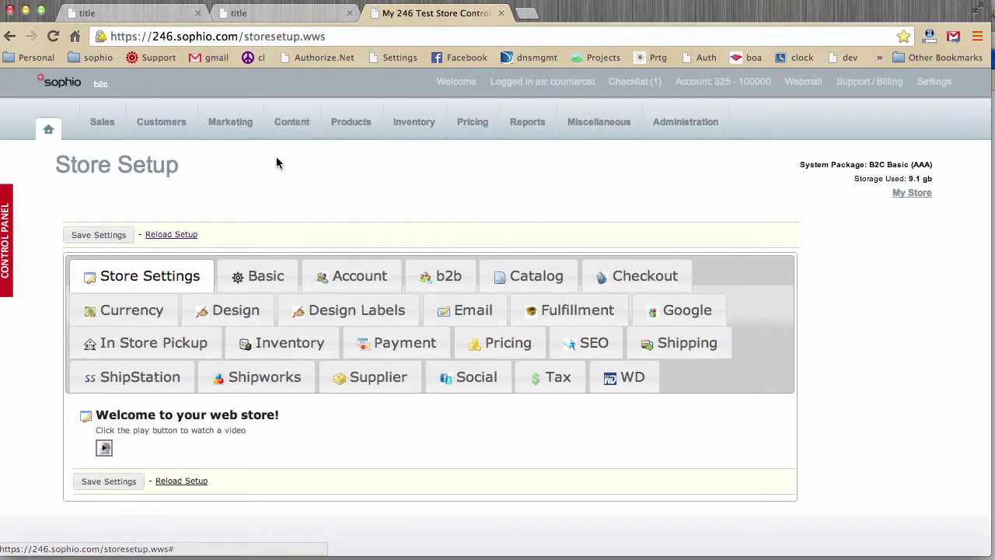
View Design Settings: design-002, part listing Style 10 (Checkbox), buy panel Style 9 Checkbox.
{"action": "left_click", "coordinate": [229, 315]}
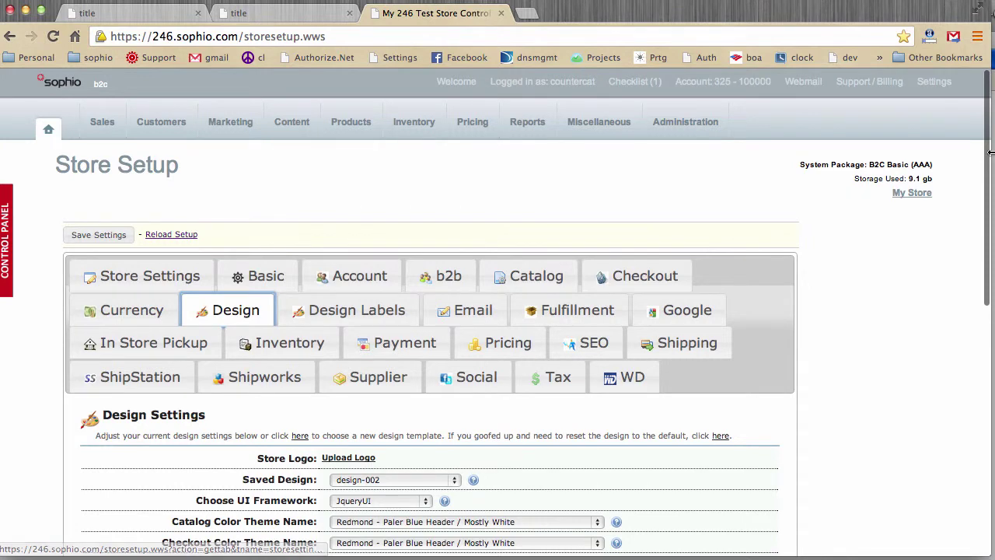
{"action": "left_click_drag", "start_coordinate": [986, 148], "coordinate": [986, 230]}
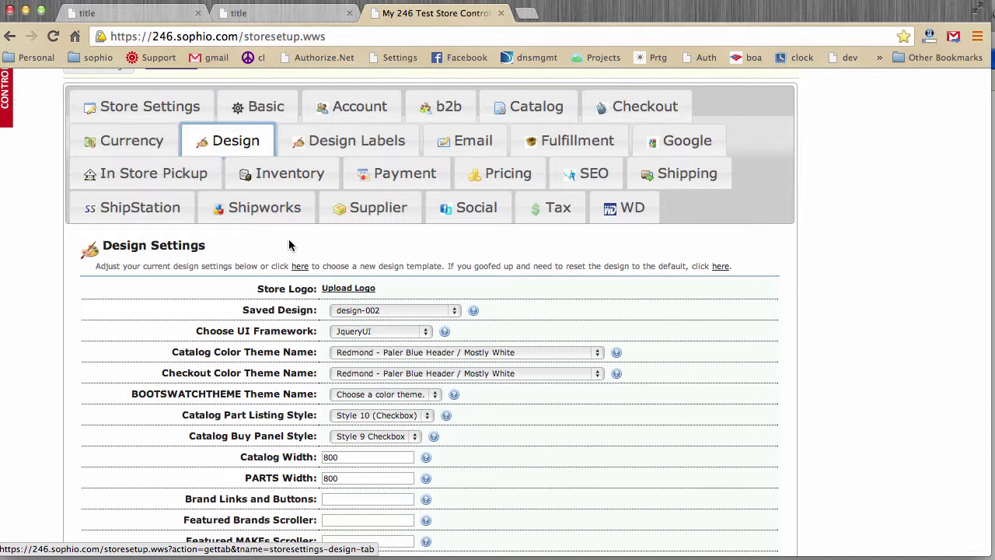
Change the Saved Design to design-iframe and save the store settings.
{"action": "left_click", "coordinate": [454, 311]}
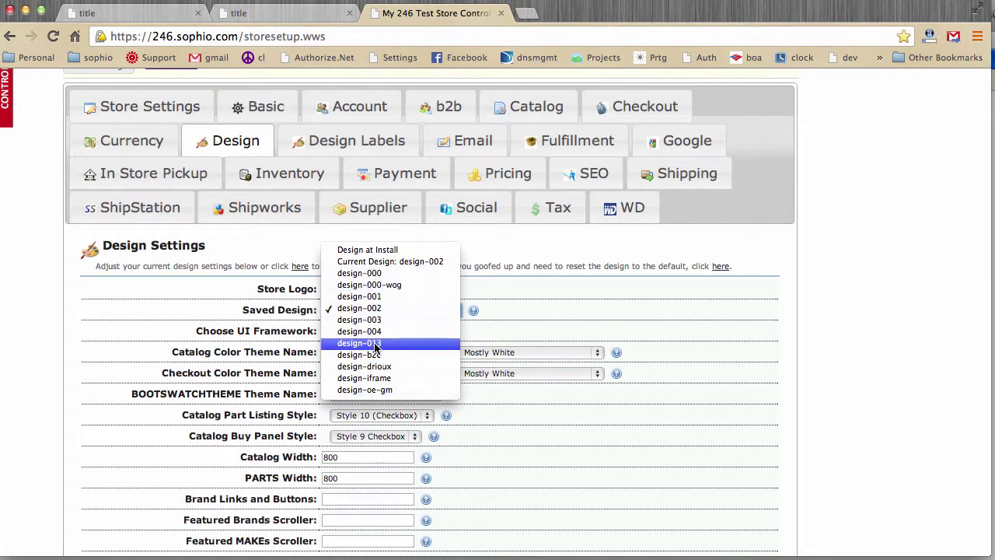
{"action": "left_click", "coordinate": [372, 379]}
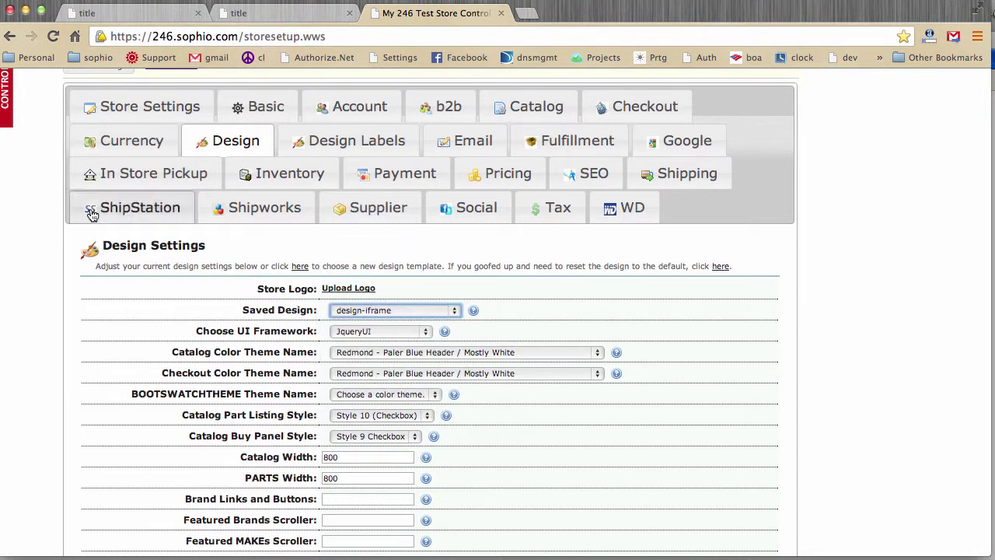
{"action": "scroll", "coordinate": [42, 243], "scroll_direction": "up", "scroll_amount": 3}
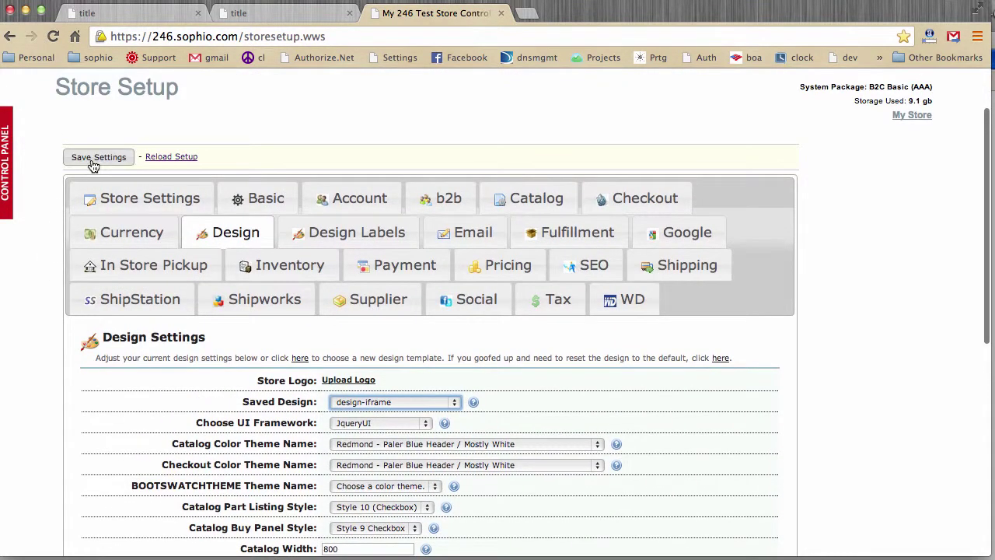
{"action": "left_click", "coordinate": [93, 158]}
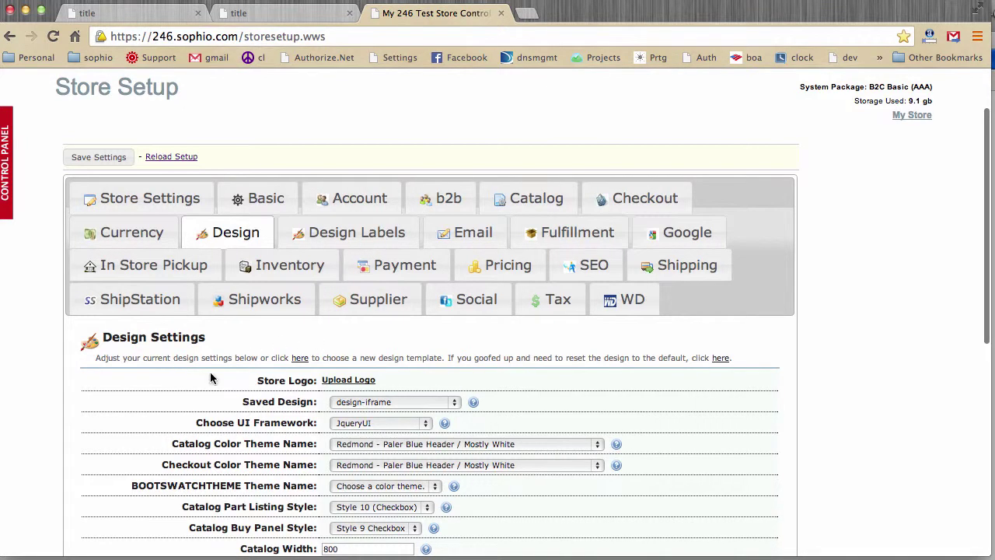
{"action": "scroll", "coordinate": [200, 374], "scroll_direction": "down", "scroll_amount": 1}
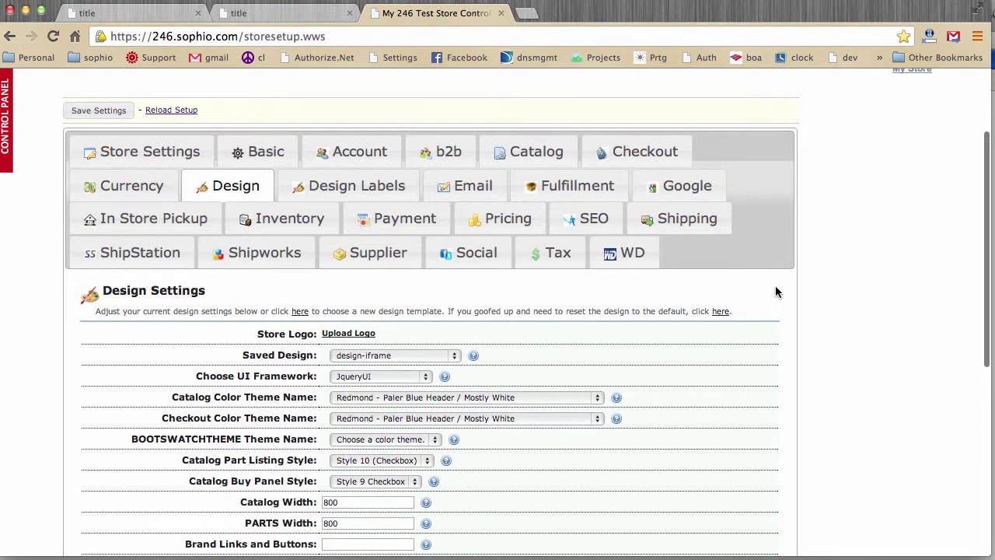
{"action": "left_click_drag", "start_coordinate": [988, 226], "coordinate": [986, 285]}
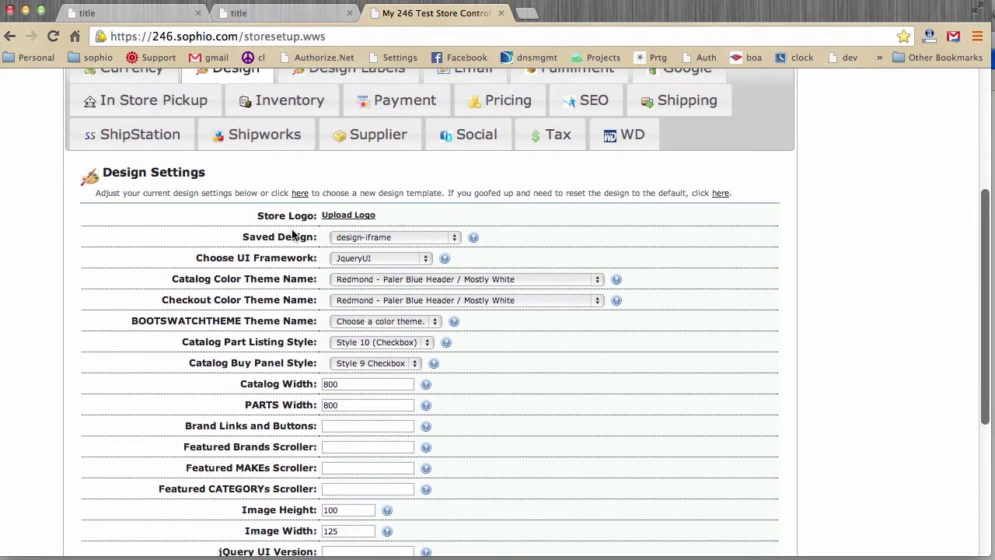
{"action": "left_click_drag", "start_coordinate": [981, 286], "coordinate": [986, 243]}
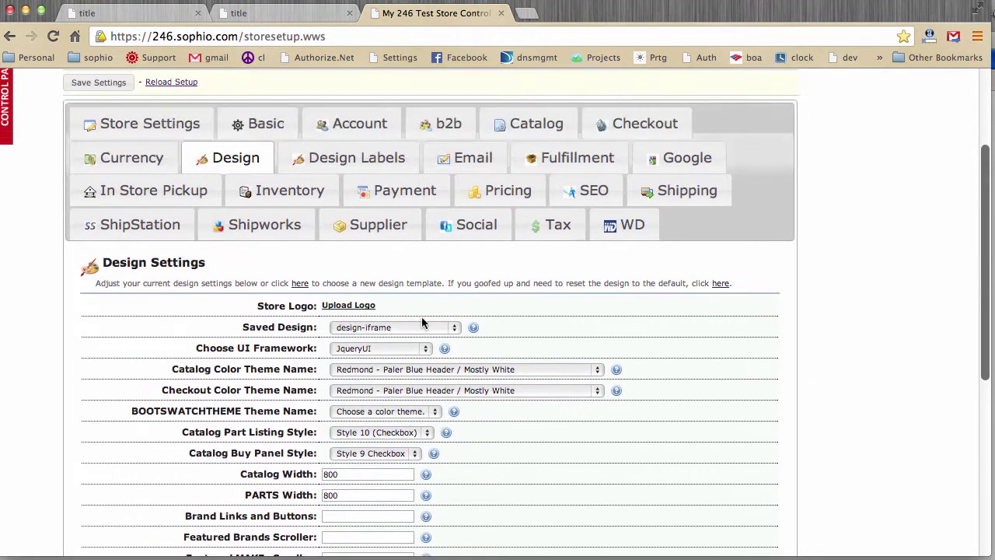
Visit the Upload Logo page without choosing a file, then return to Store Setup.
{"action": "left_click", "coordinate": [328, 308]}
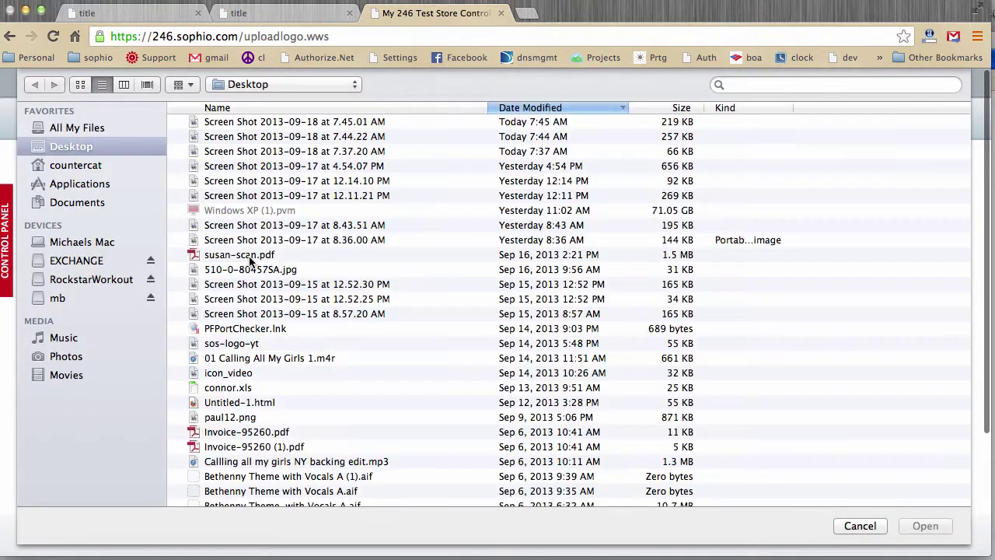
{"action": "left_click", "coordinate": [858, 526]}
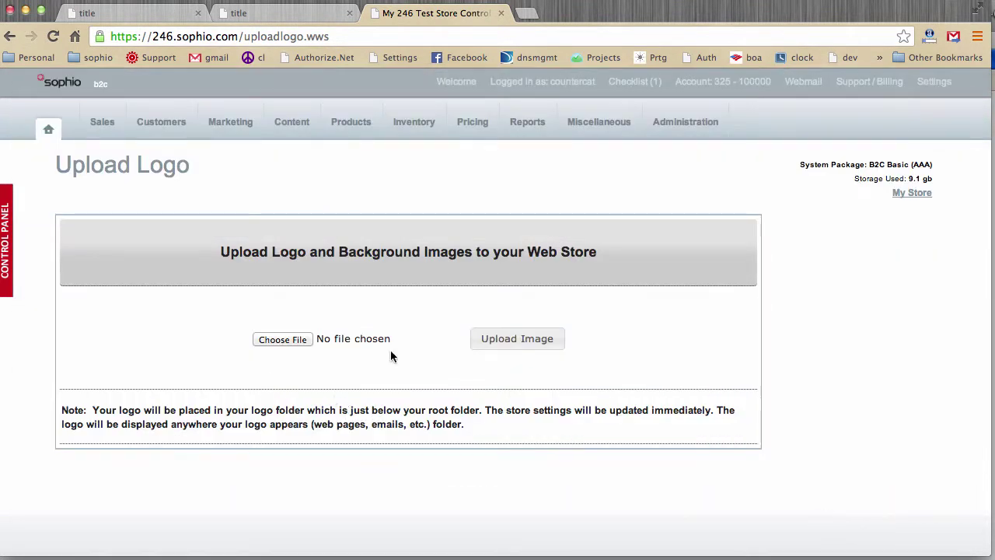
{"action": "left_click", "coordinate": [527, 348]}
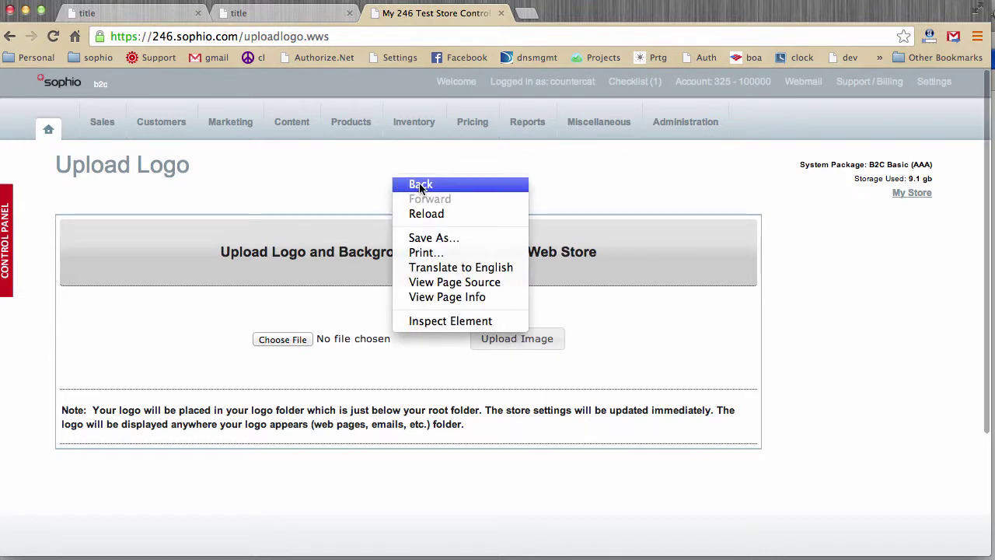
{"action": "left_click", "coordinate": [420, 185]}
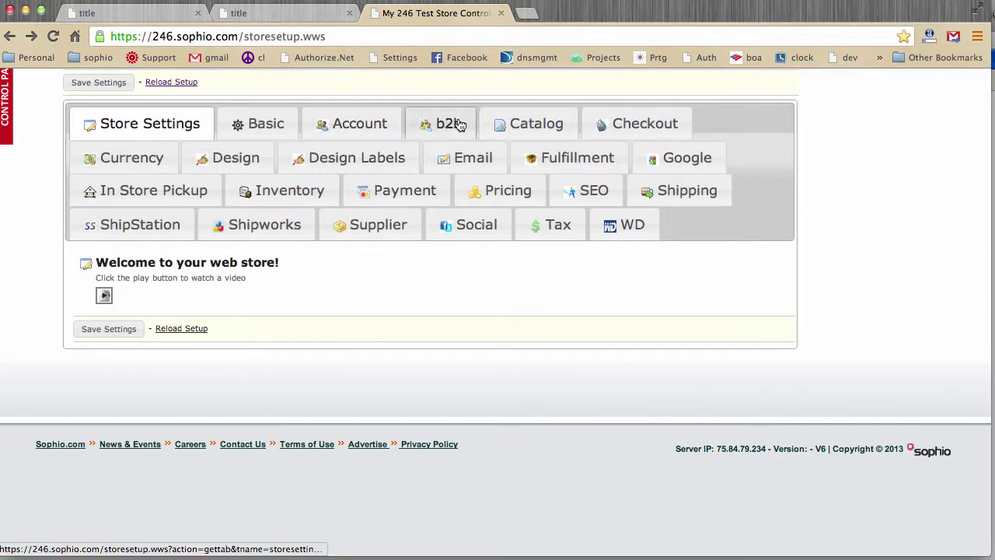
Reopen the Design Settings, which still show design-iframe as the saved design.
{"action": "left_click", "coordinate": [224, 156]}
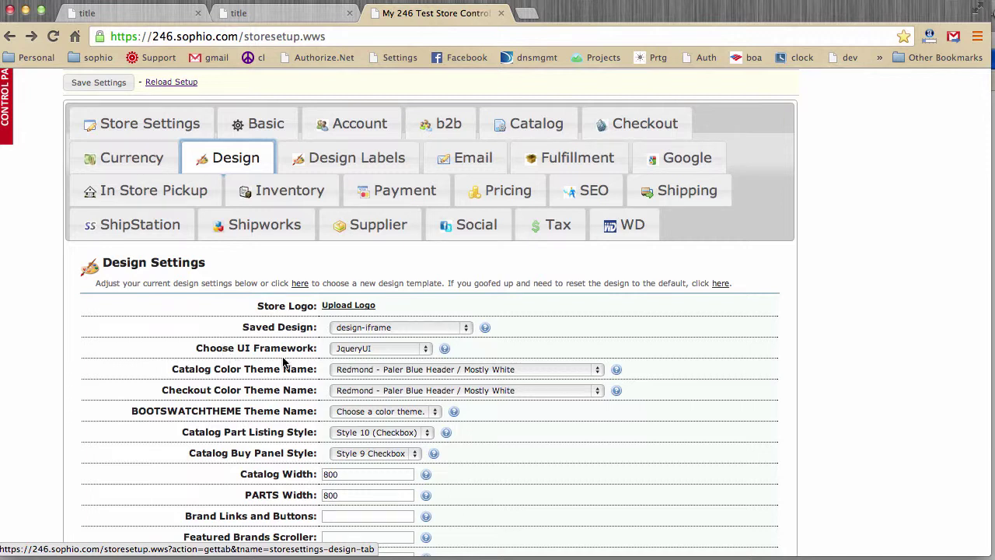
{"action": "left_click", "coordinate": [427, 351]}
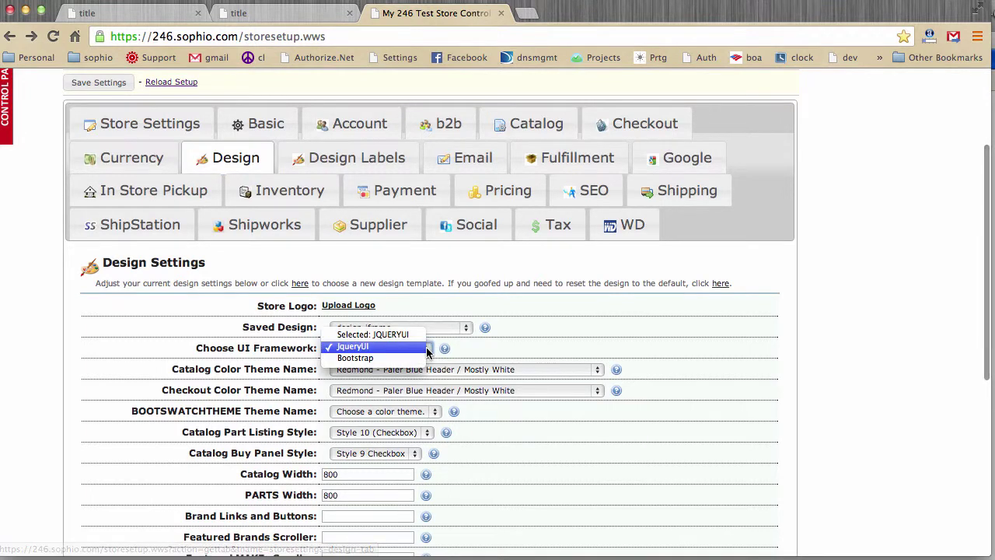
{"action": "left_click", "coordinate": [404, 349]}
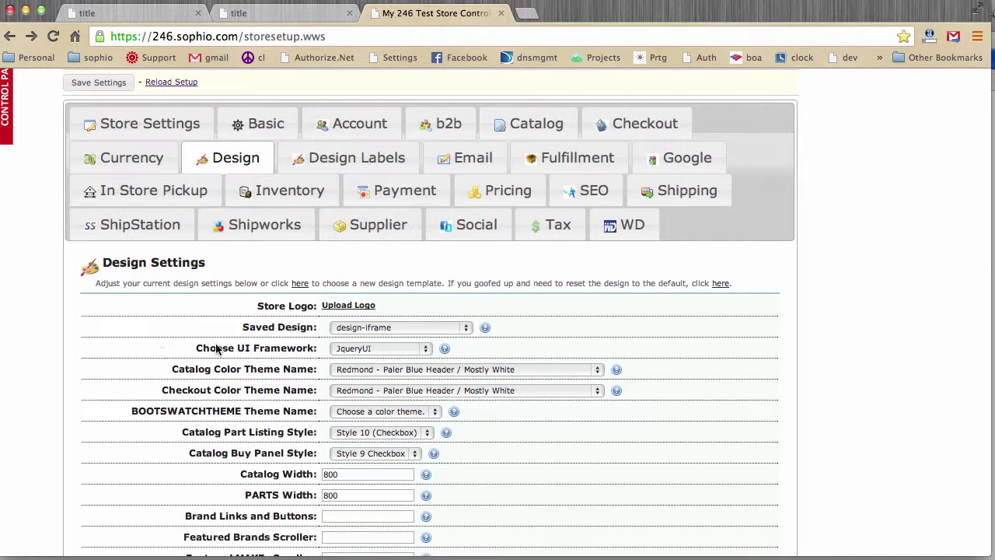
{"action": "left_click", "coordinate": [359, 350]}
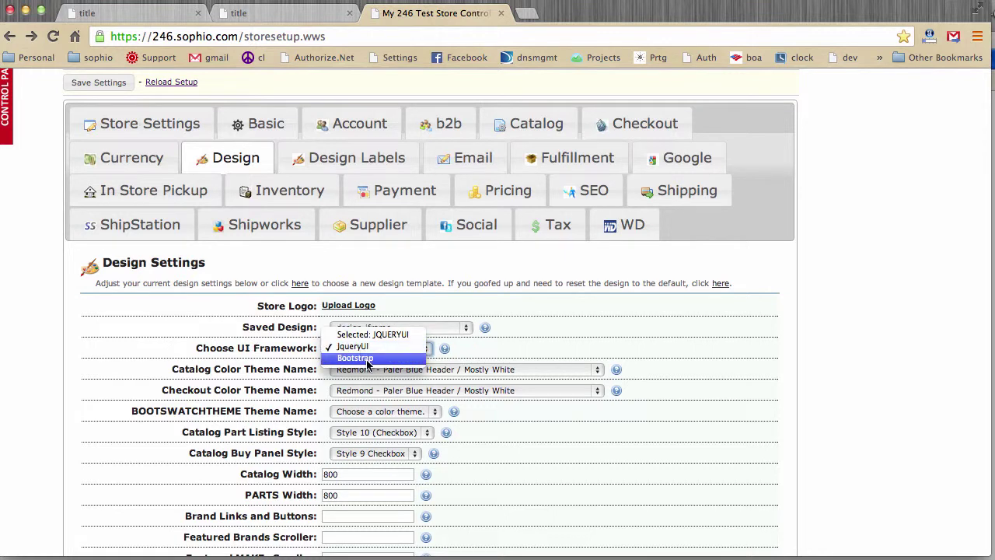
{"action": "left_click", "coordinate": [158, 351]}
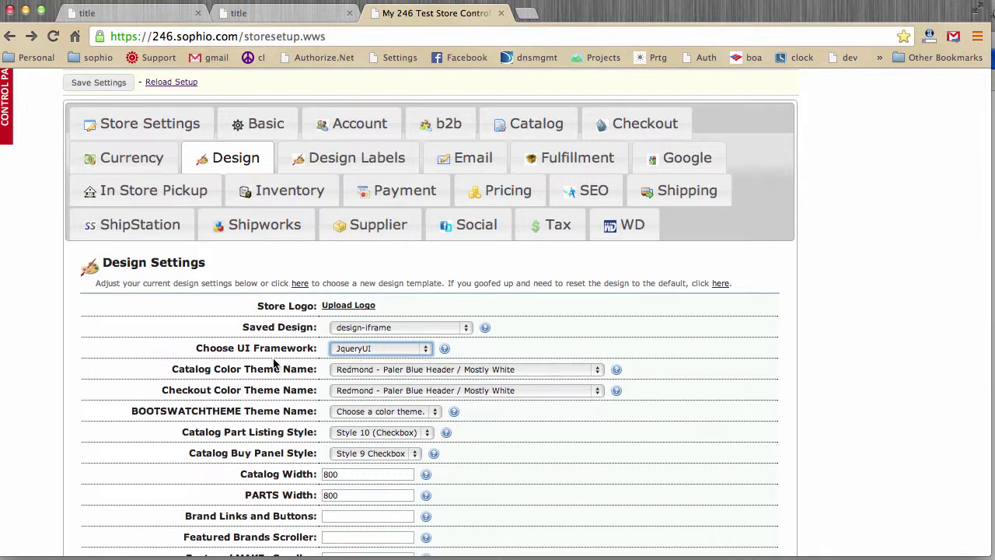
{"action": "left_click", "coordinate": [363, 349]}
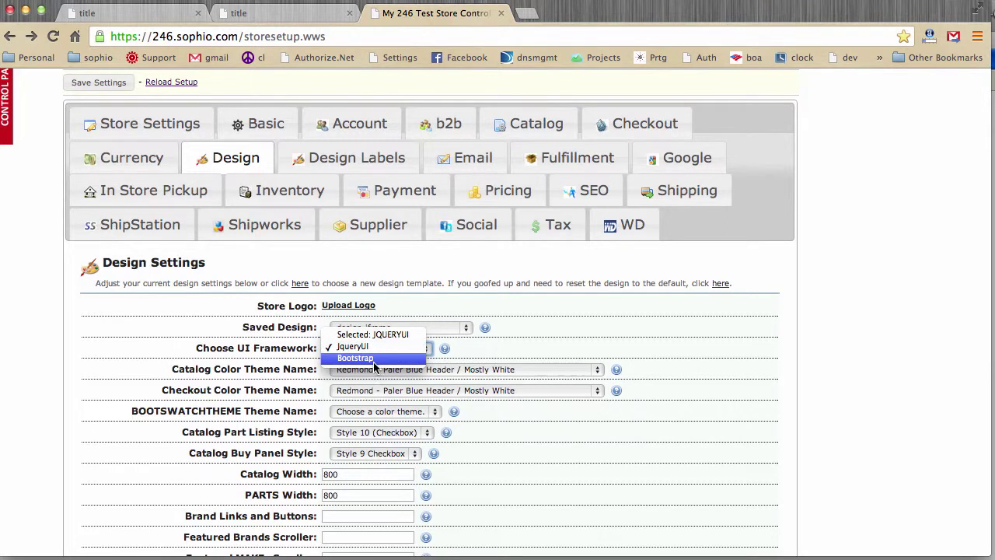
{"action": "left_click", "coordinate": [354, 346]}
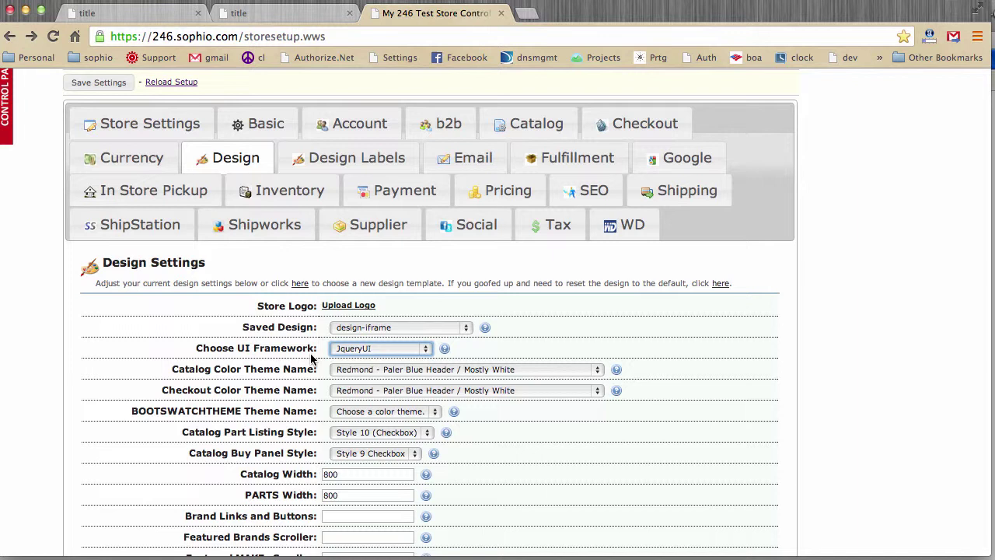
{"action": "left_click", "coordinate": [369, 349]}
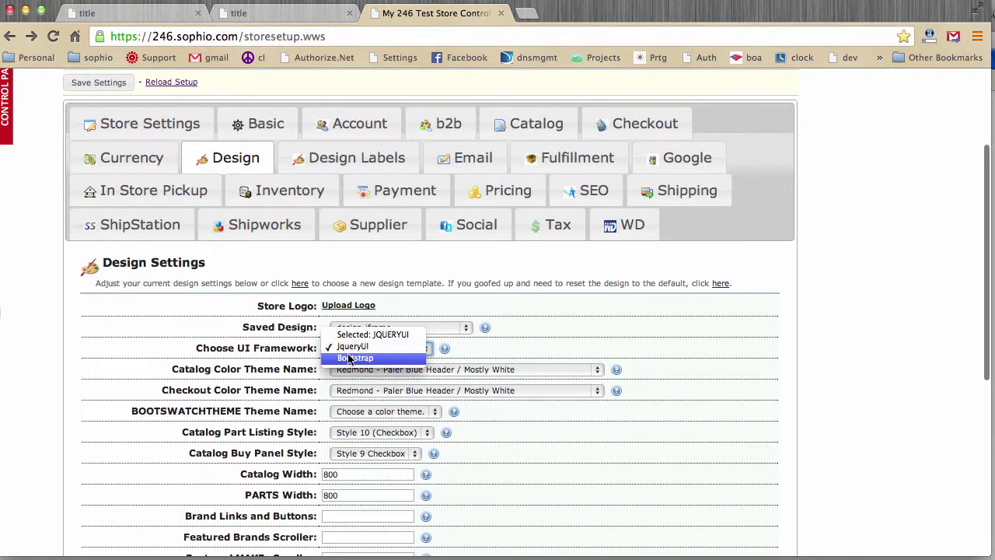
{"action": "left_click", "coordinate": [354, 346]}
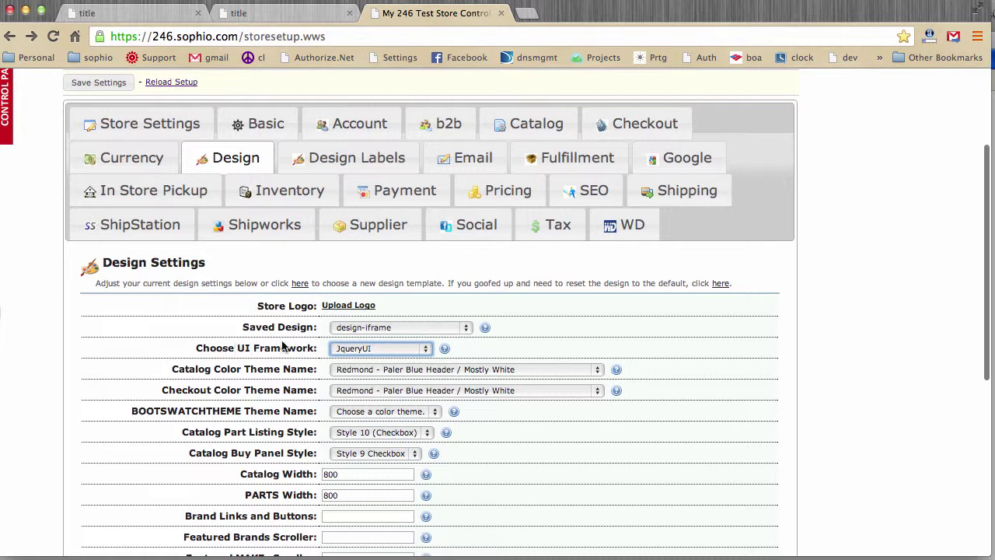
{"action": "left_click", "coordinate": [336, 350]}
{"action": "left_click", "coordinate": [339, 349]}
Review the catalog colour theme choices, leave Redmond selected, and view the storefront homepage.
{"action": "left_click", "coordinate": [393, 373]}
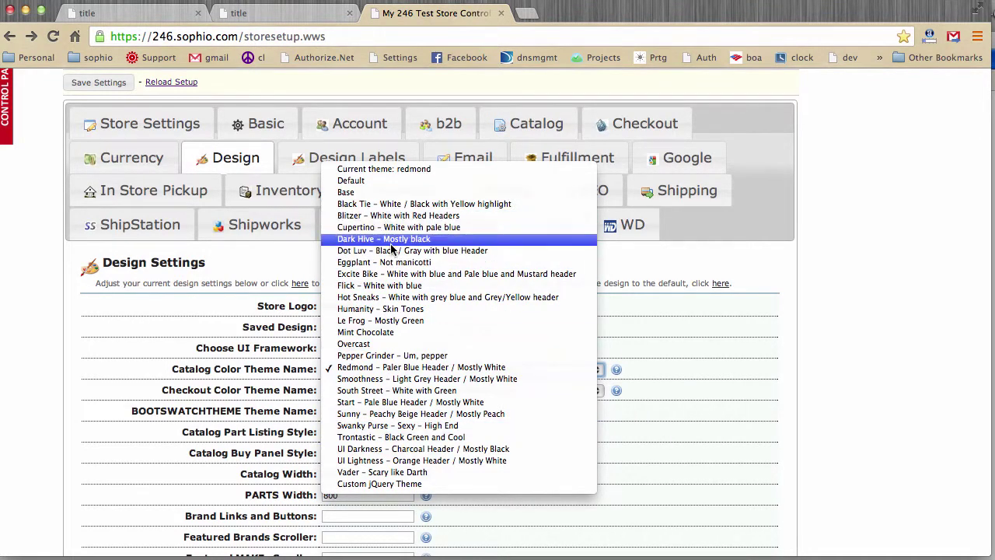
{"action": "left_click", "coordinate": [235, 326]}
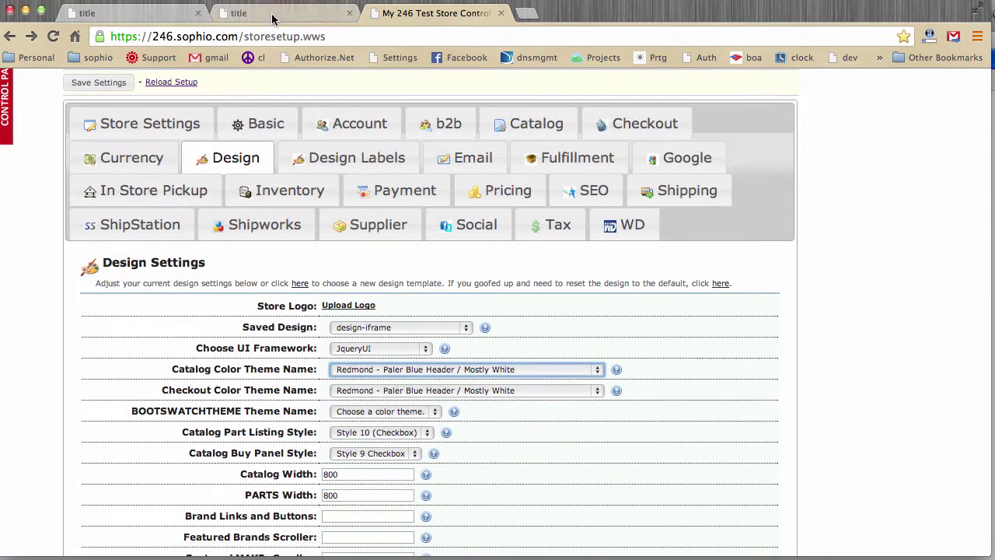
{"action": "left_click", "coordinate": [272, 14]}
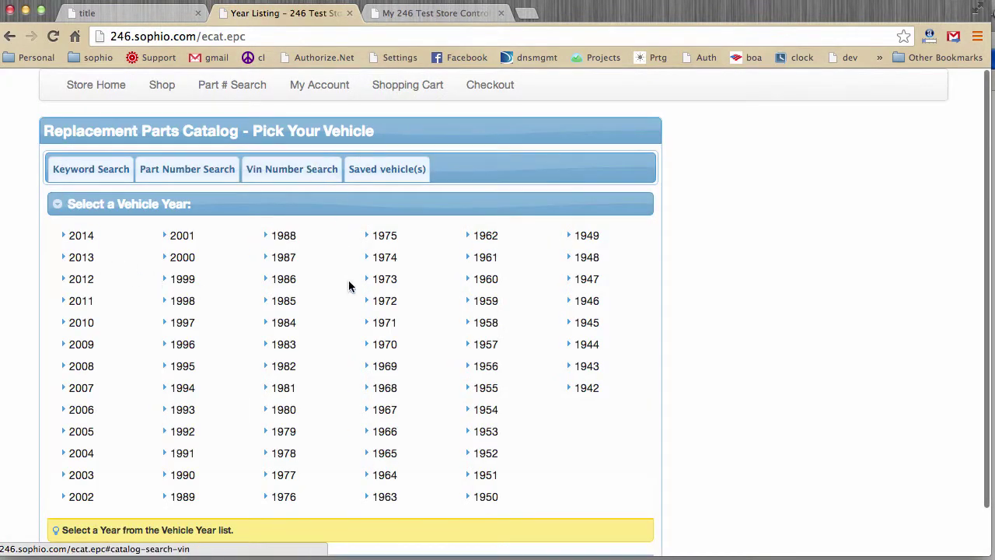
Return to the control panel and go back from the Upload Logo page.
{"action": "left_click", "coordinate": [408, 16]}
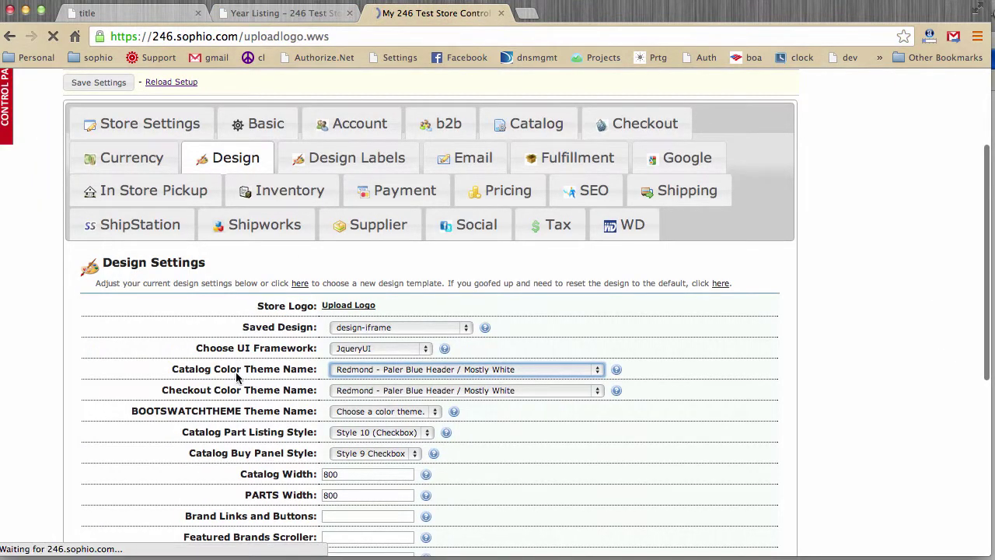
{"action": "right_click", "coordinate": [612, 197]}
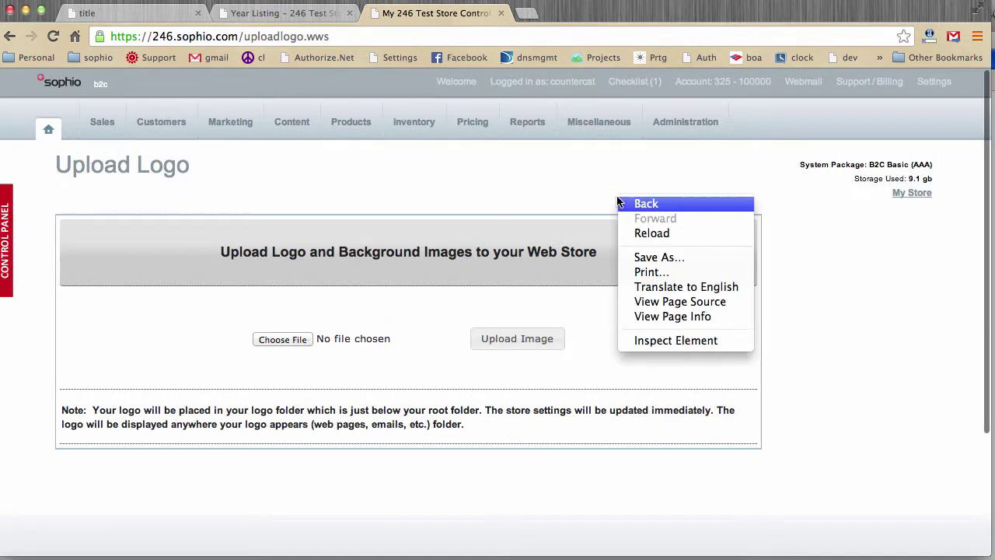
{"action": "left_click", "coordinate": [628, 204]}
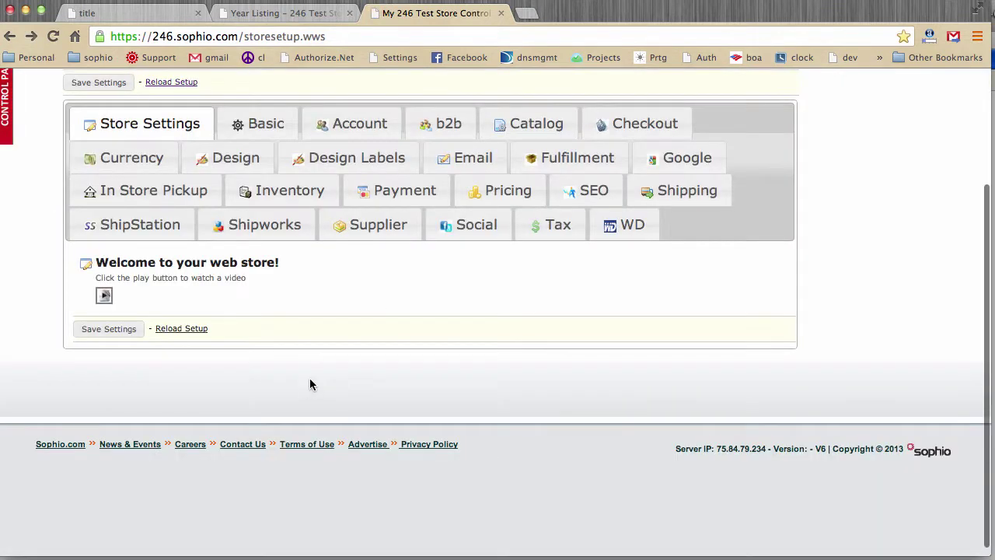
Set the catalog colour theme to Le Frog - Mostly Green and save the design settings.
{"action": "left_click", "coordinate": [237, 161]}
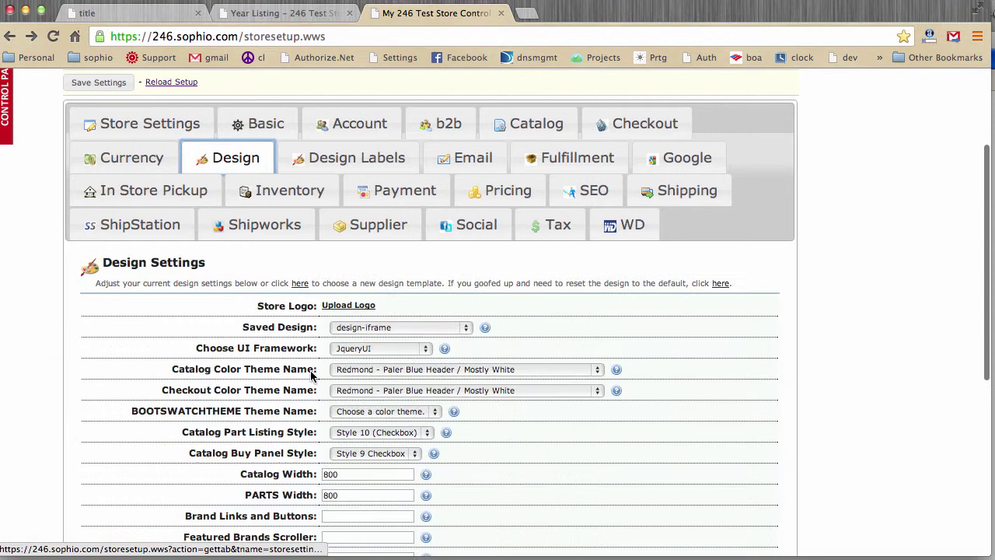
{"action": "left_click", "coordinate": [393, 372]}
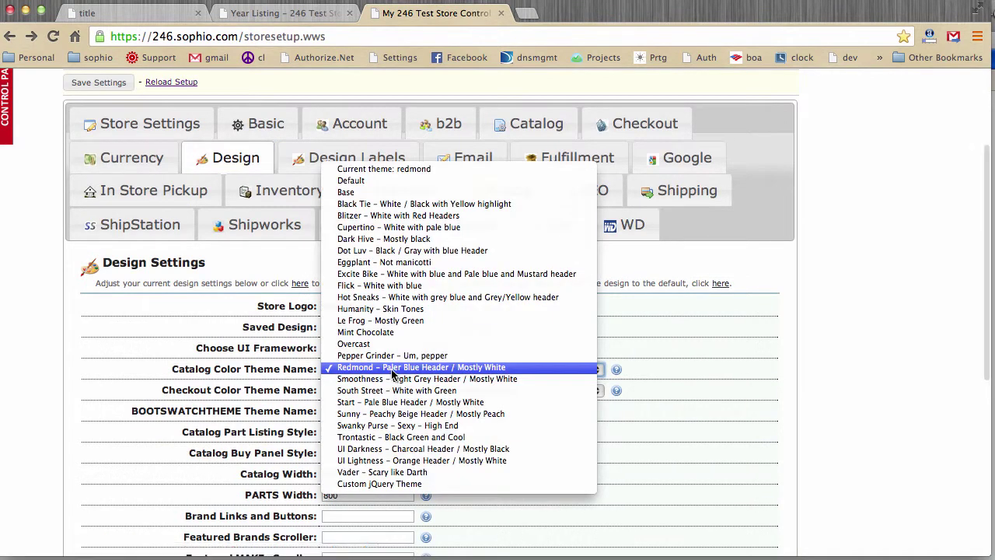
{"action": "left_click", "coordinate": [380, 320]}
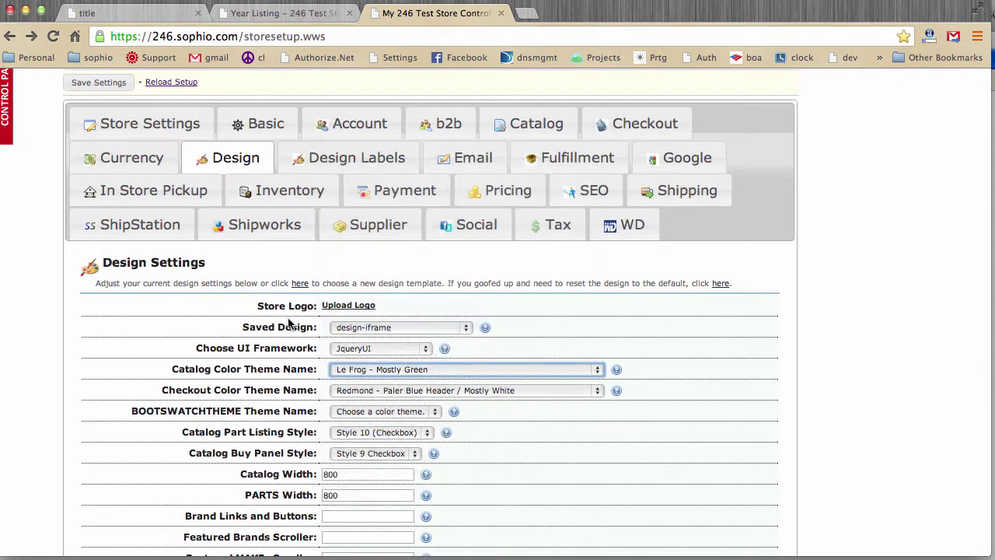
{"action": "left_click", "coordinate": [87, 82]}
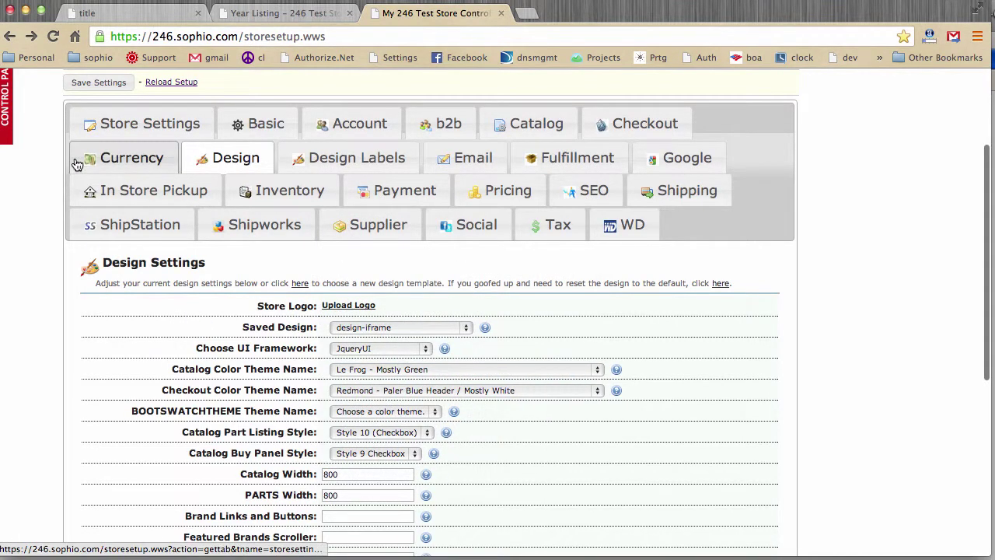
Reload the storefront catalog to preview the green theme.
{"action": "left_click", "coordinate": [284, 13]}
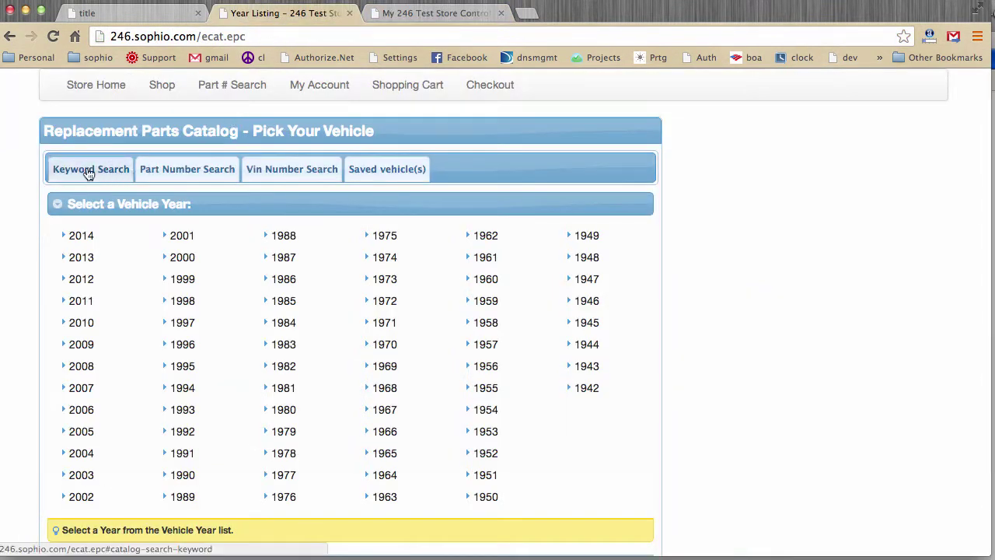
{"action": "right_click", "coordinate": [23, 138]}
{"action": "left_click", "coordinate": [54, 176]}
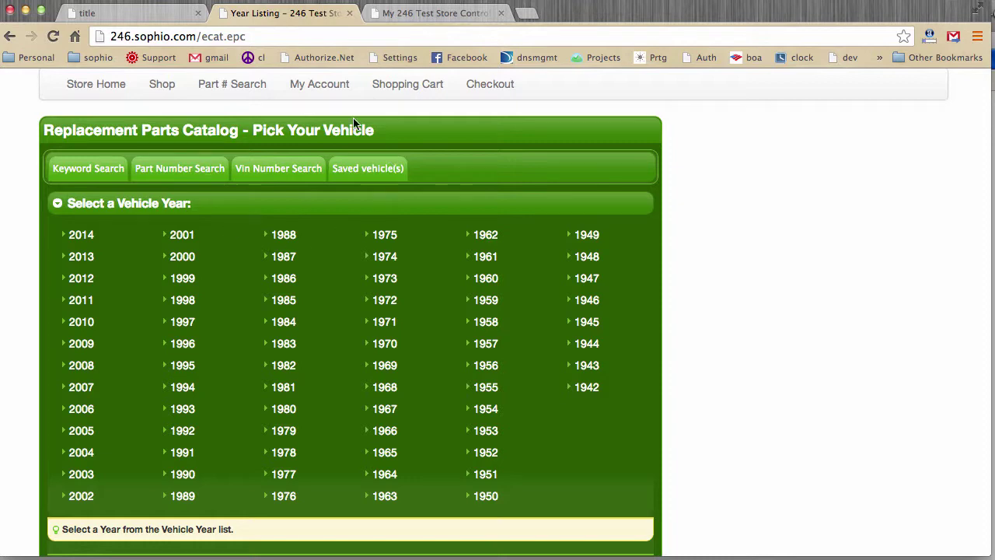
Restore the catalog theme to Redmond - Paler Blue Header / Mostly White, keep checkout Redmond, and save.
{"action": "left_click", "coordinate": [411, 13]}
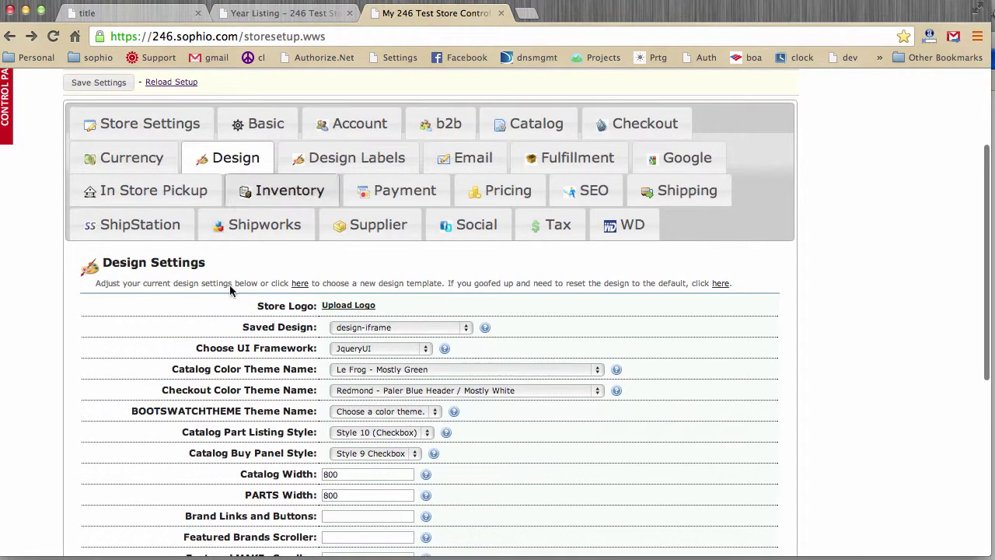
{"action": "left_click", "coordinate": [396, 374]}
{"action": "double_click", "coordinate": [231, 348]}
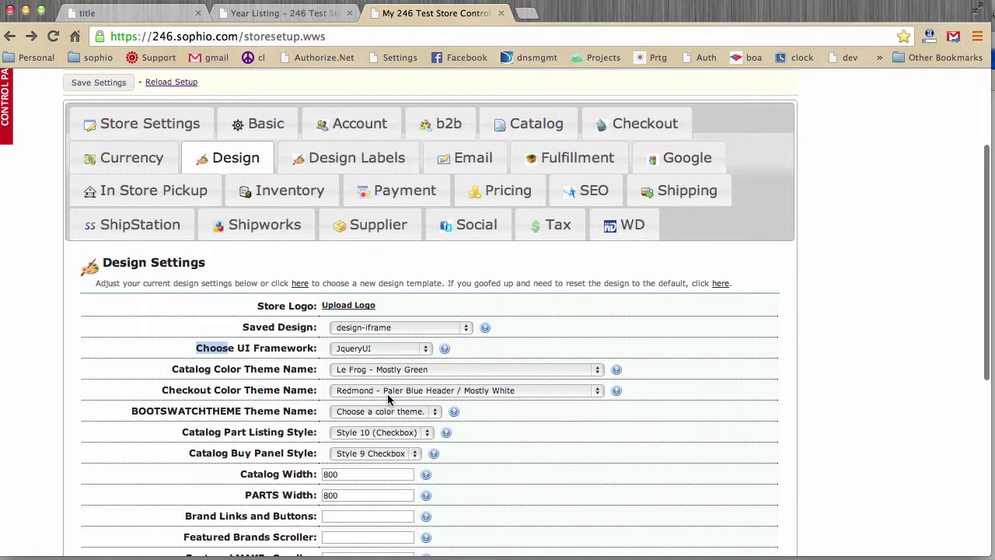
{"action": "left_click", "coordinate": [381, 370]}
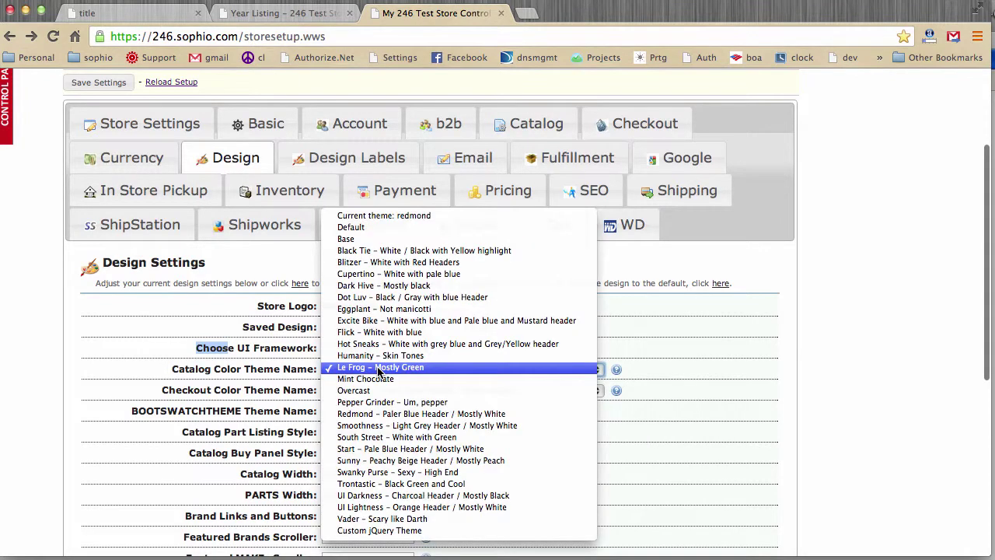
{"action": "left_click", "coordinate": [381, 413]}
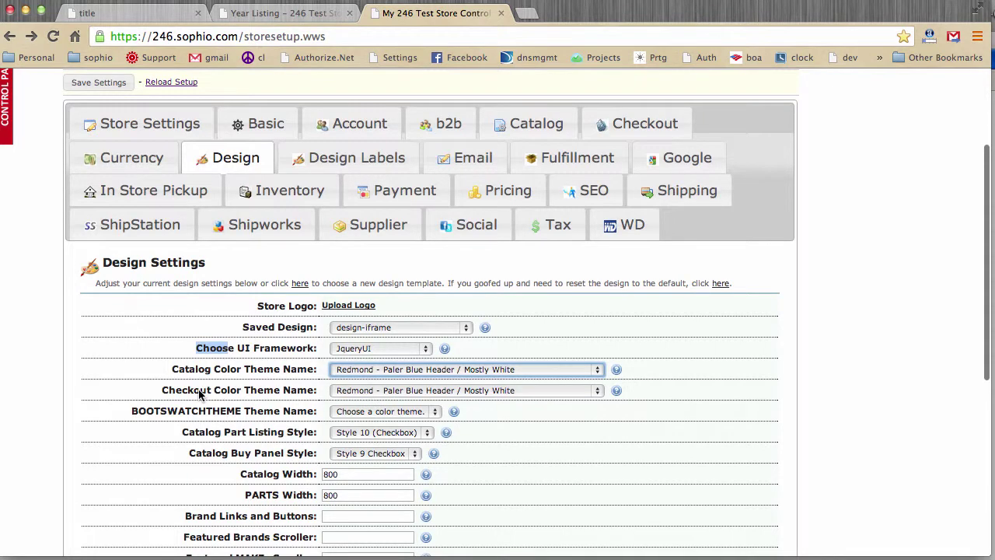
{"action": "left_click", "coordinate": [344, 393]}
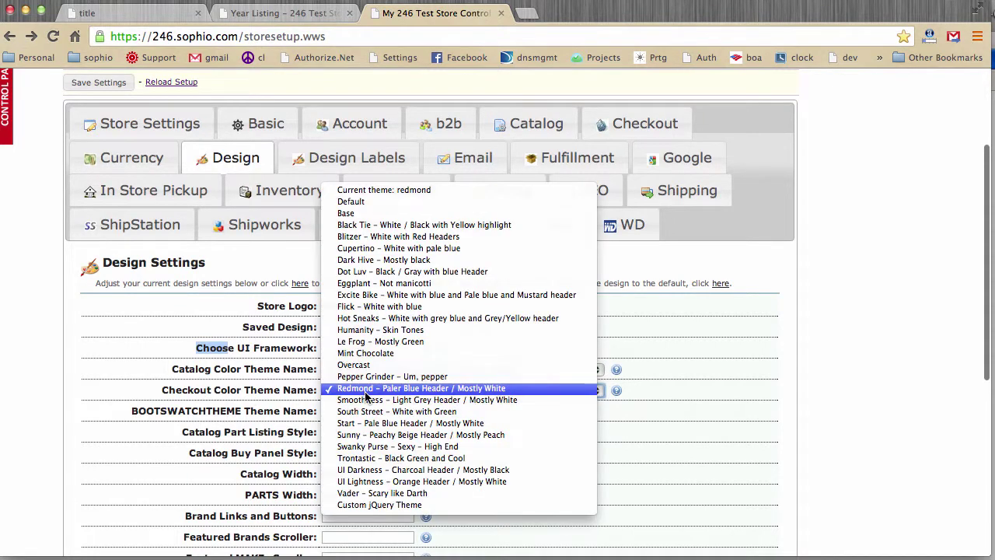
{"action": "left_click", "coordinate": [364, 391]}
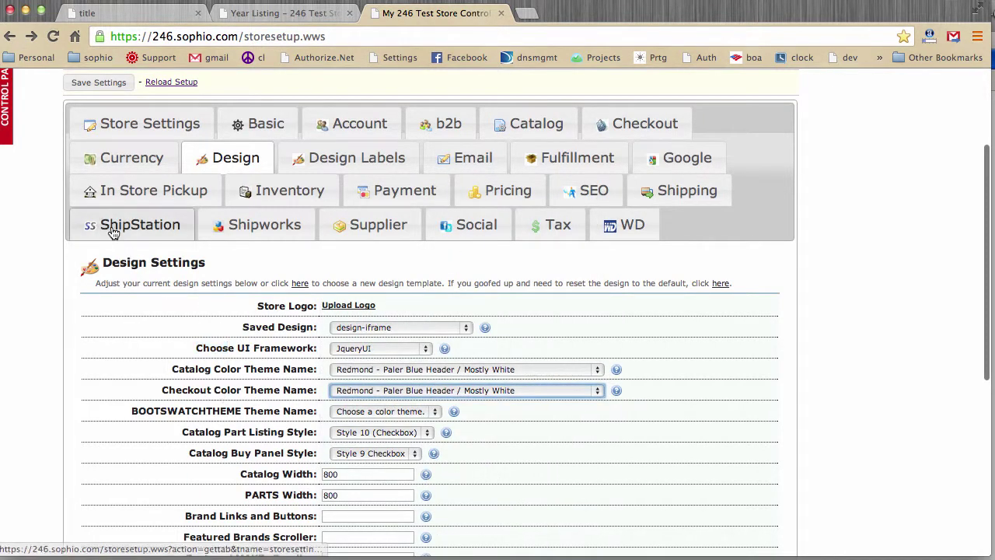
{"action": "left_click", "coordinate": [93, 82]}
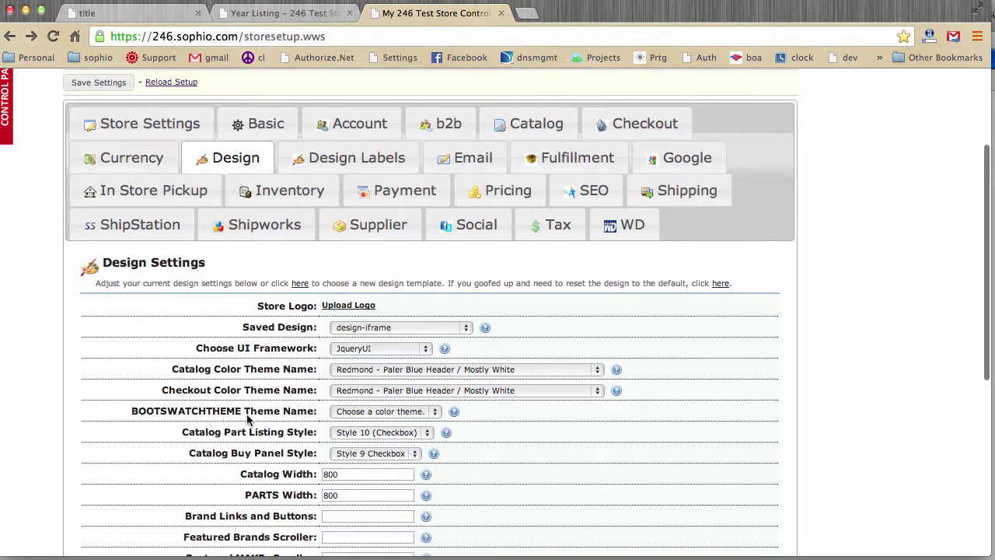
Switch the UI framework from JqueryUI to Bootstrap.
{"action": "left_click", "coordinate": [370, 349]}
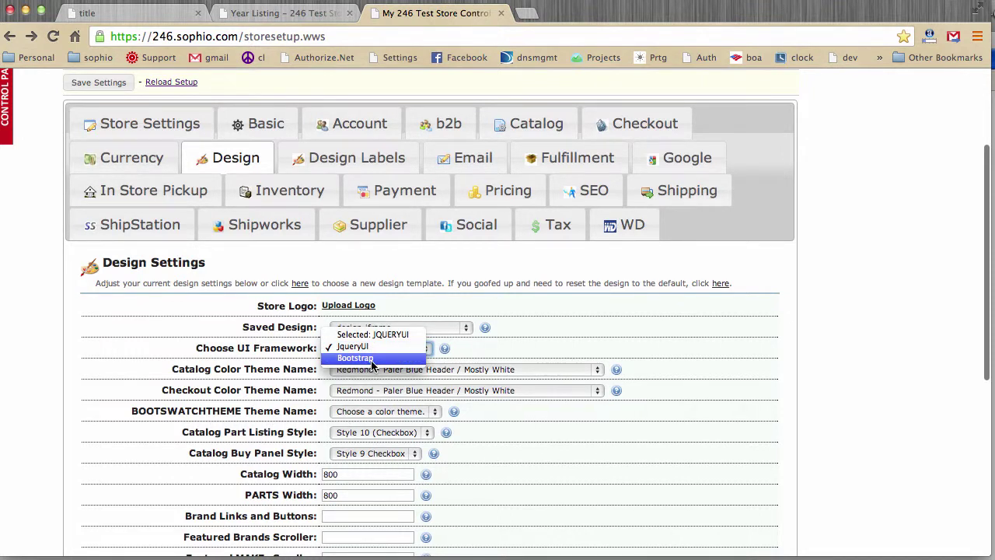
{"action": "left_click", "coordinate": [269, 354]}
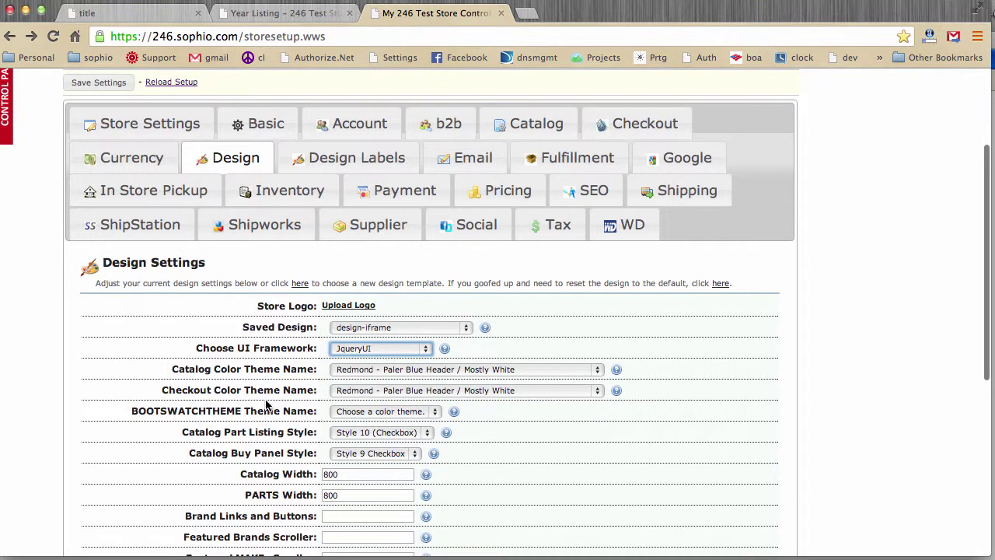
{"action": "left_click", "coordinate": [346, 352]}
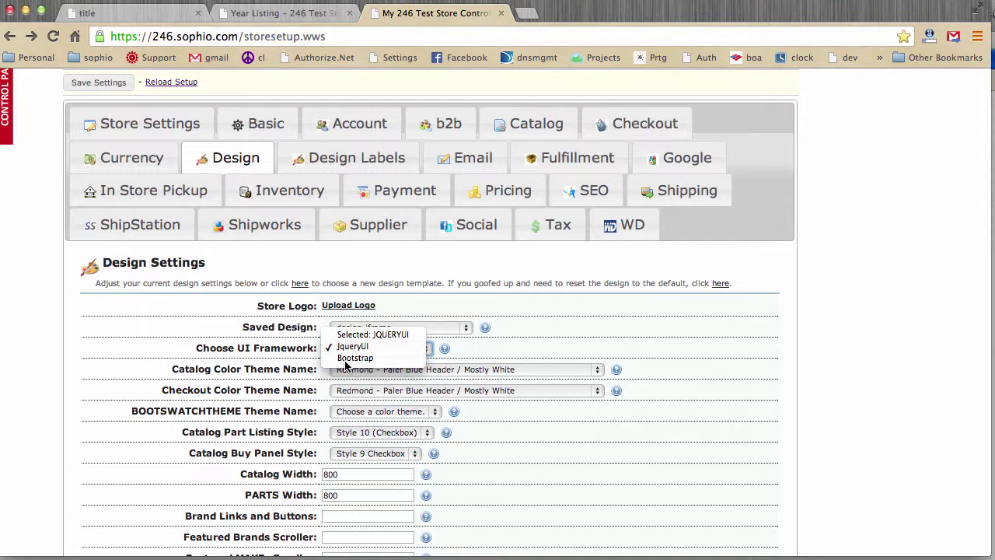
{"action": "left_click", "coordinate": [347, 360]}
Choose the Readable Bootswatch theme and save the design settings.
{"action": "left_click", "coordinate": [366, 413]}
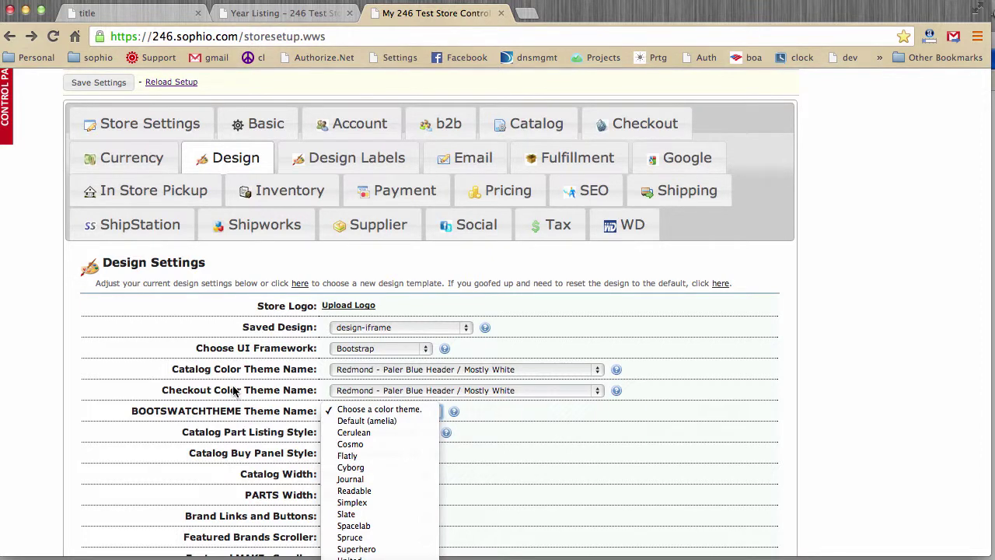
{"action": "left_click", "coordinate": [186, 387]}
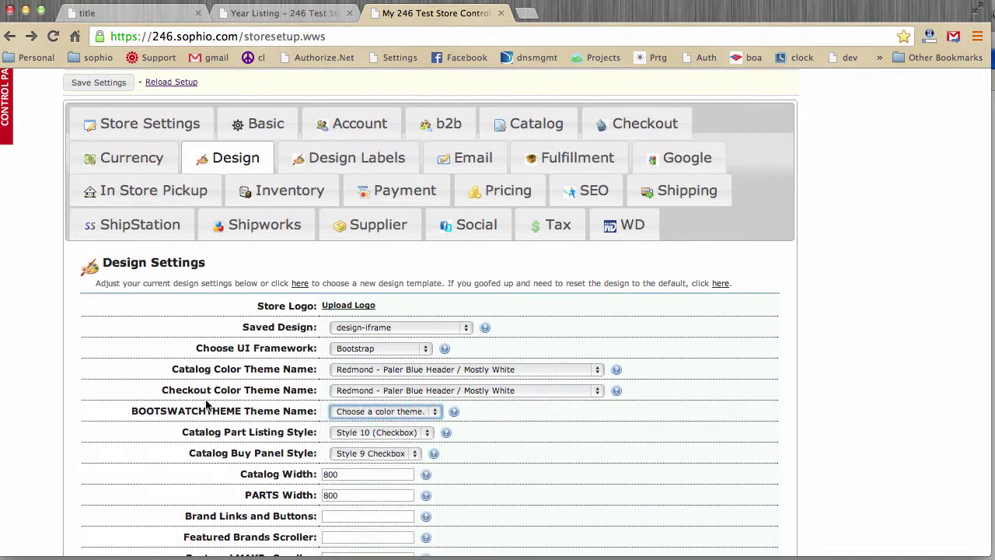
{"action": "left_click", "coordinate": [359, 411]}
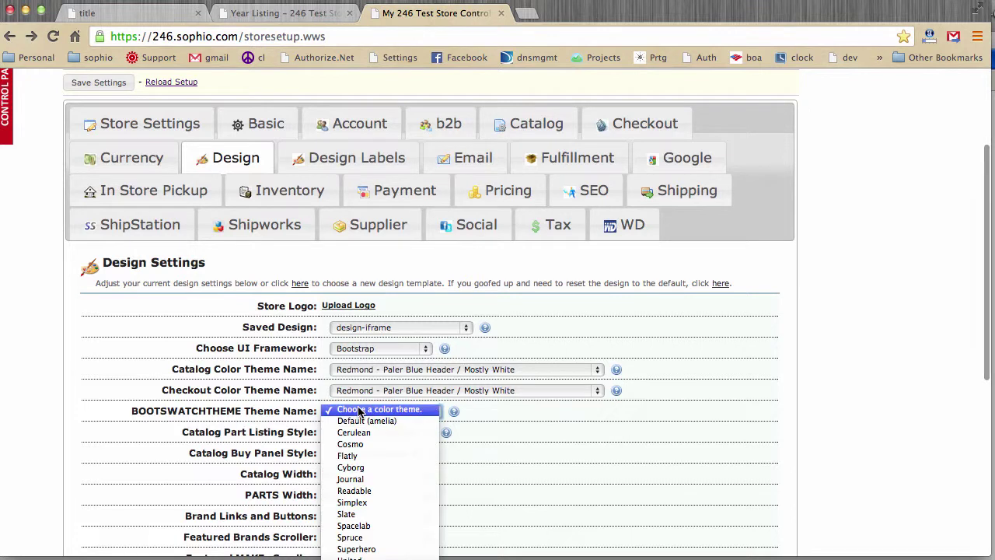
{"action": "left_click", "coordinate": [354, 493]}
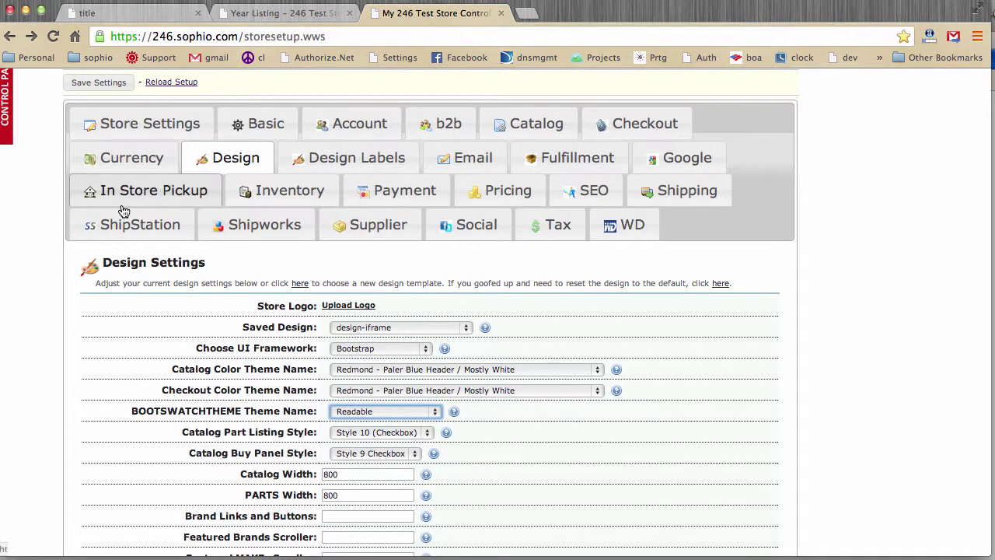
{"action": "left_click", "coordinate": [99, 84]}
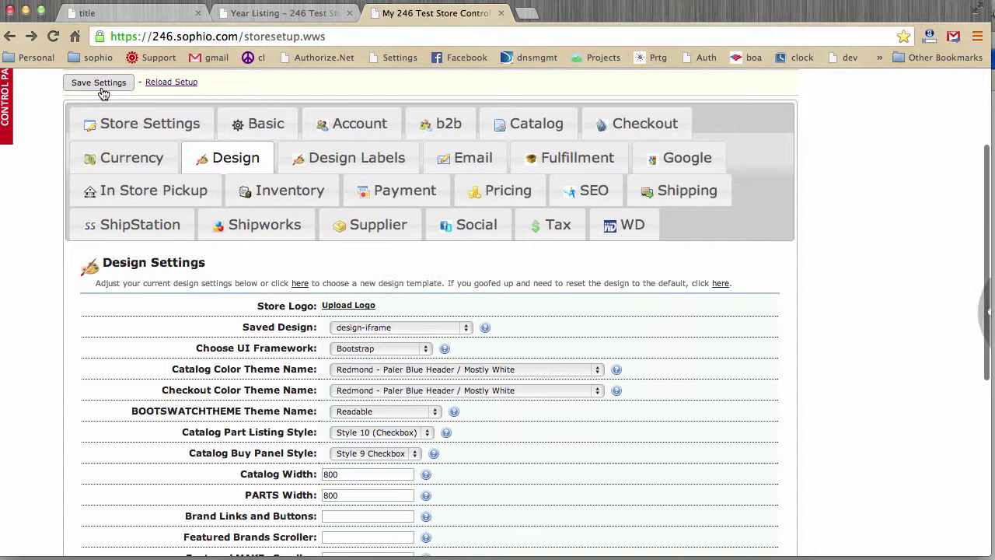
Reload the storefront catalog to preview the Readable theme.
{"action": "left_click", "coordinate": [249, 15]}
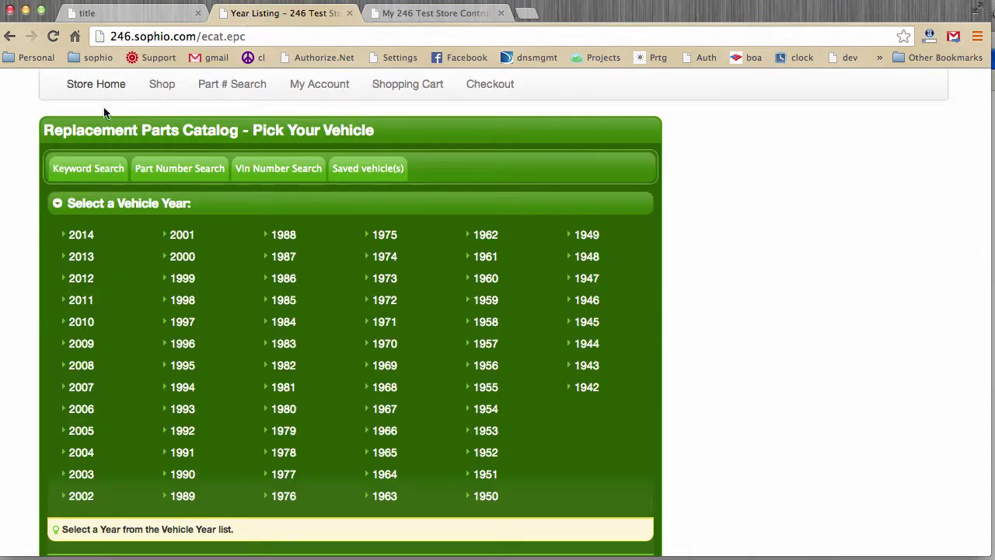
{"action": "right_click", "coordinate": [680, 151]}
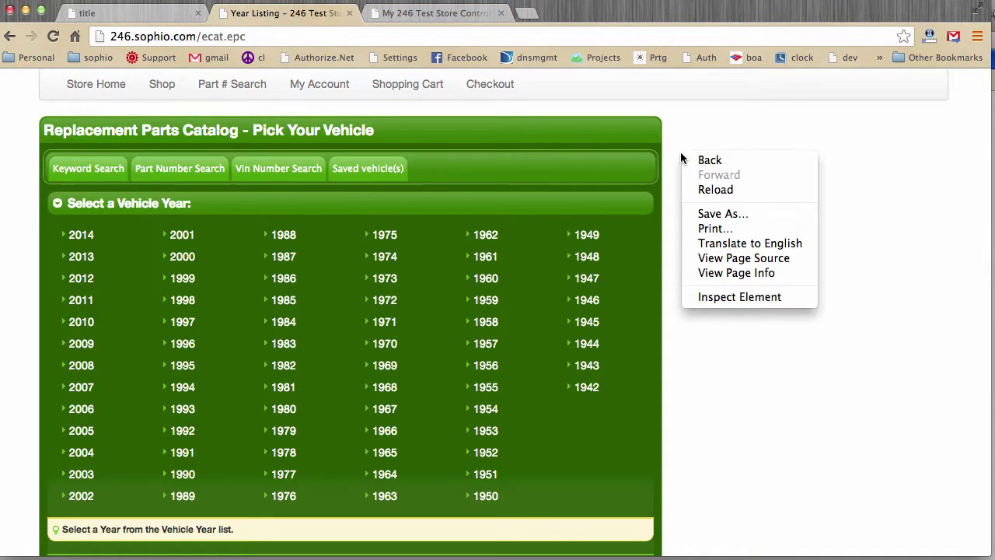
{"action": "left_click", "coordinate": [702, 189]}
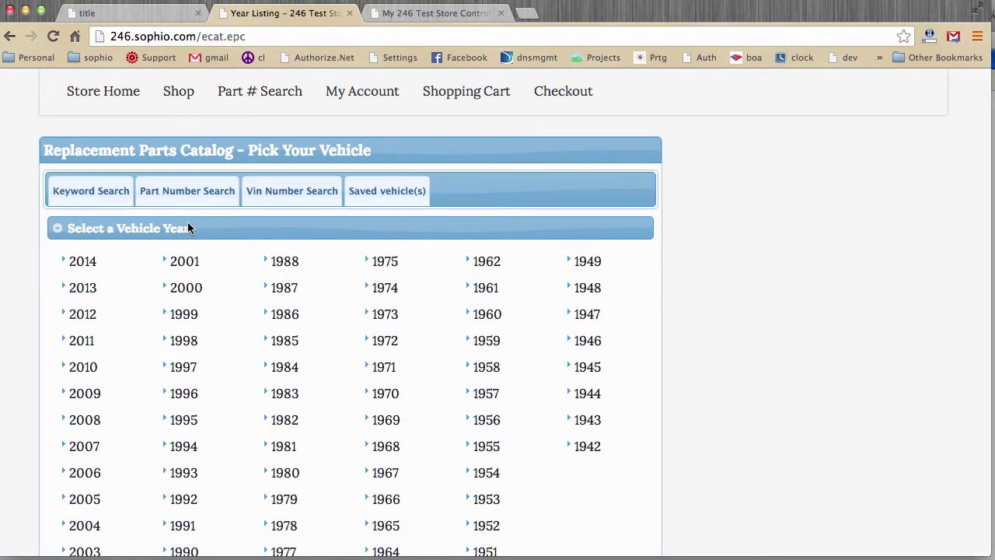
Select the Spruce Bootswatch theme and save the design settings.
{"action": "left_click", "coordinate": [423, 13]}
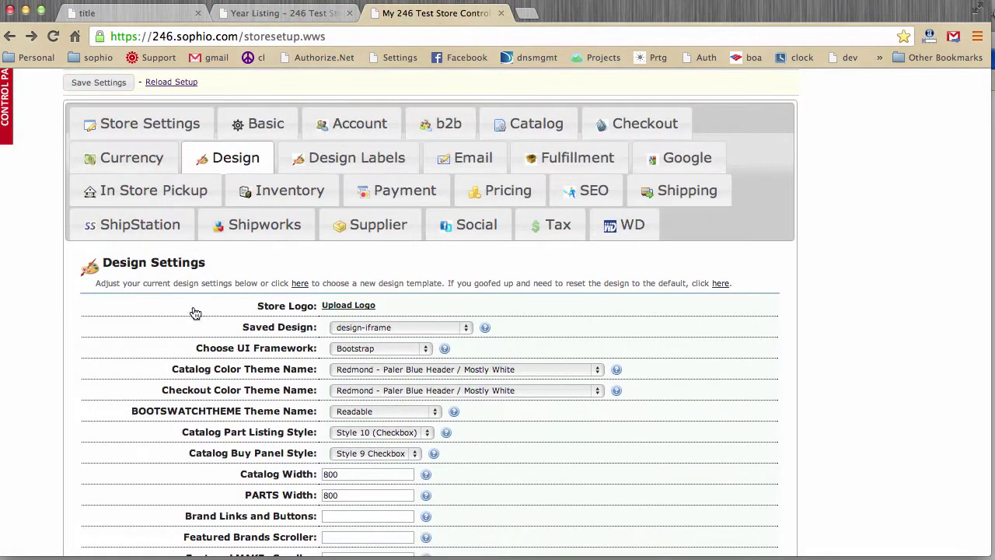
{"action": "left_click", "coordinate": [360, 415]}
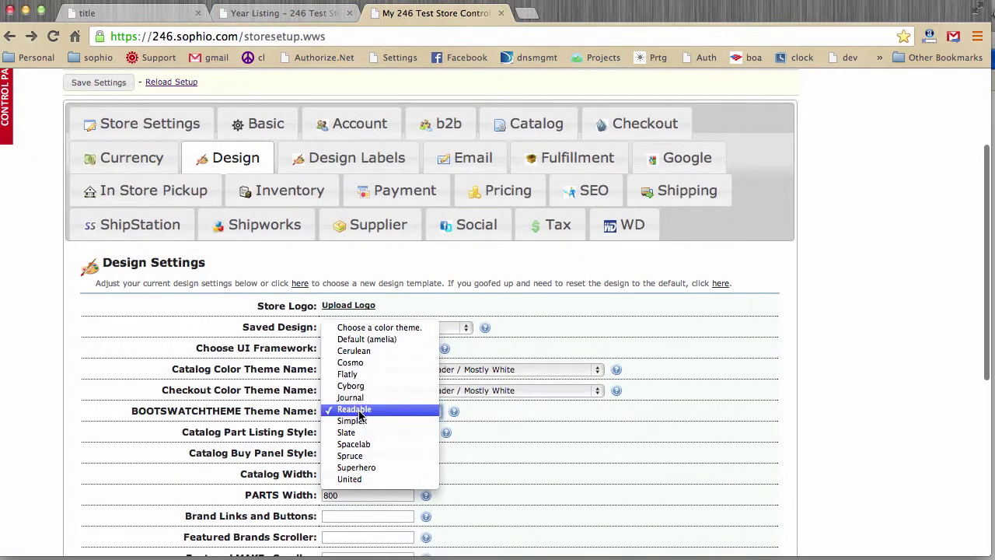
{"action": "left_click", "coordinate": [363, 458]}
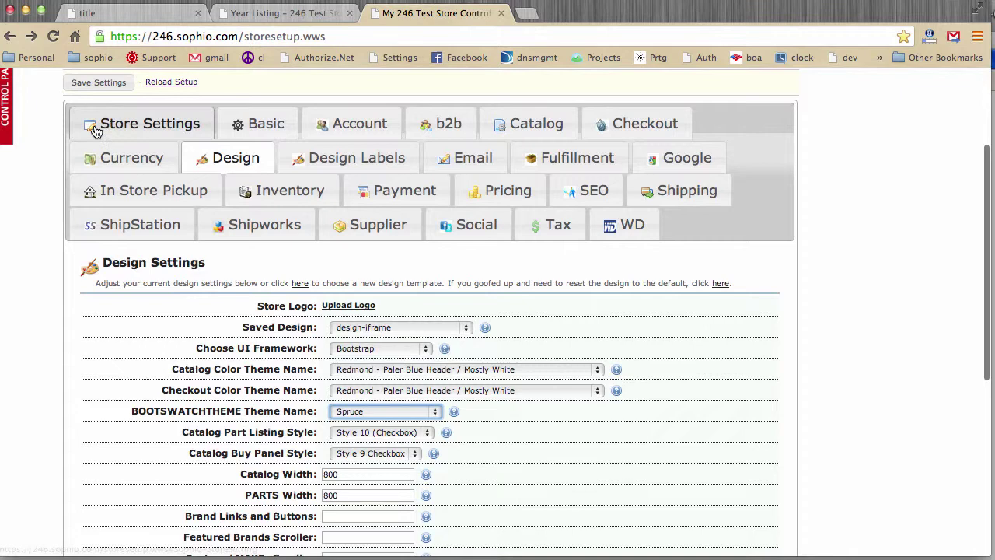
{"action": "left_click", "coordinate": [101, 83]}
Reload the storefront year listing to preview Spruce's dark green header.
{"action": "left_click", "coordinate": [272, 13]}
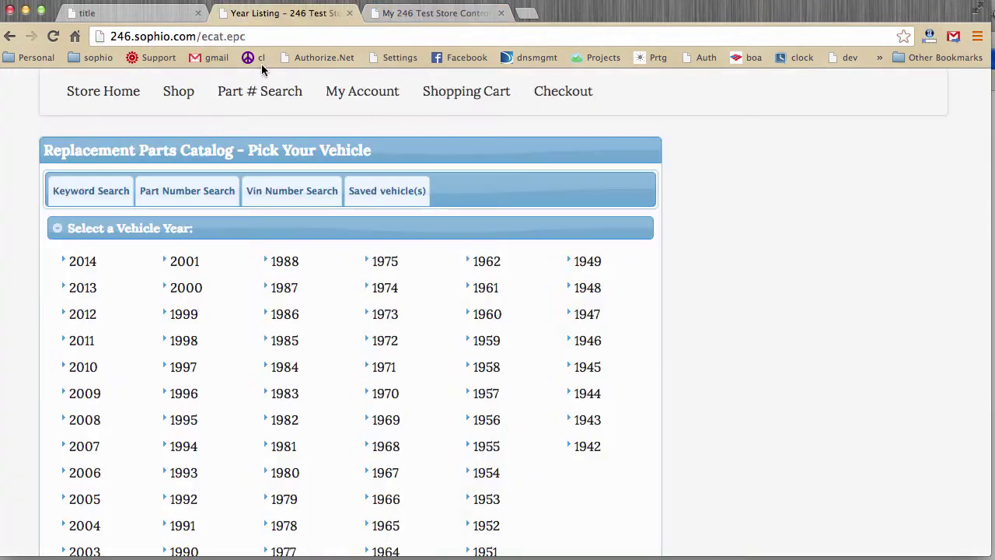
{"action": "right_click", "coordinate": [700, 234]}
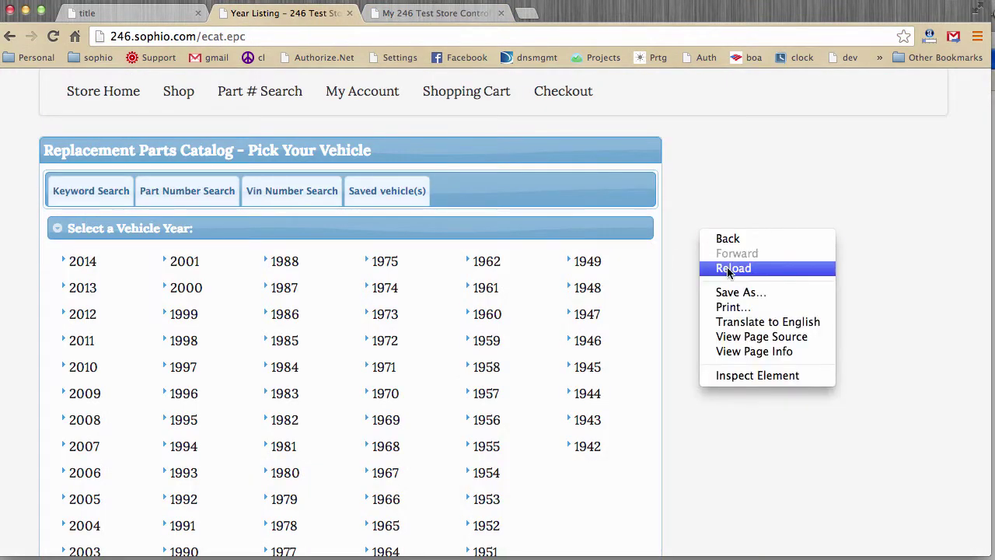
{"action": "left_click", "coordinate": [732, 269]}
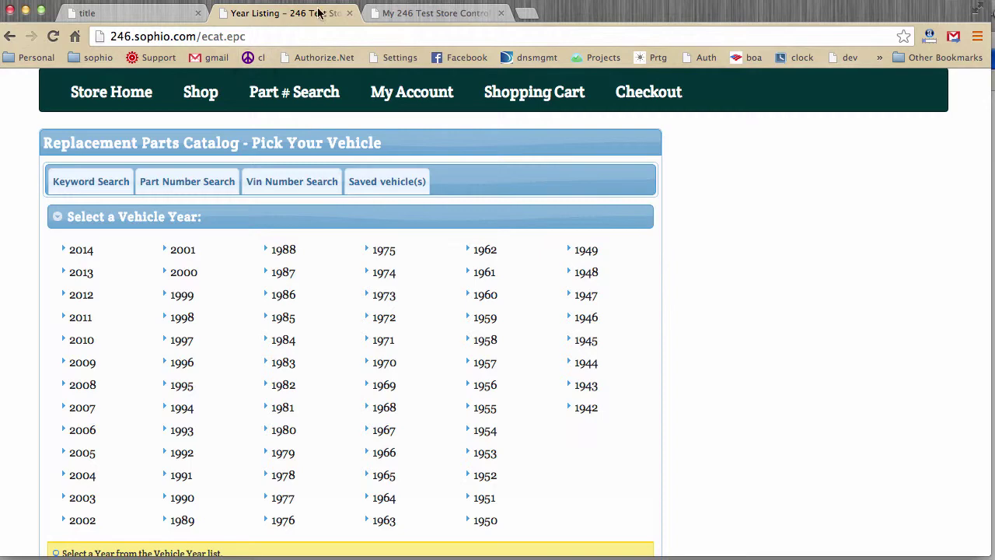
Return to the My 246 Test Store Control design settings and scroll down to the design fields.
{"action": "left_click", "coordinate": [401, 16]}
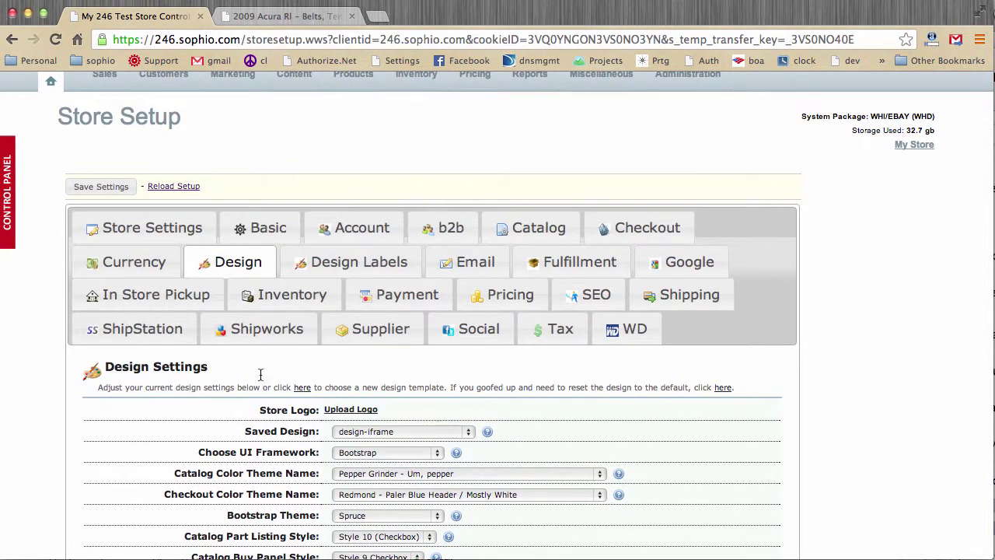
{"action": "scroll", "coordinate": [119, 440], "scroll_direction": "down", "scroll_amount": 3}
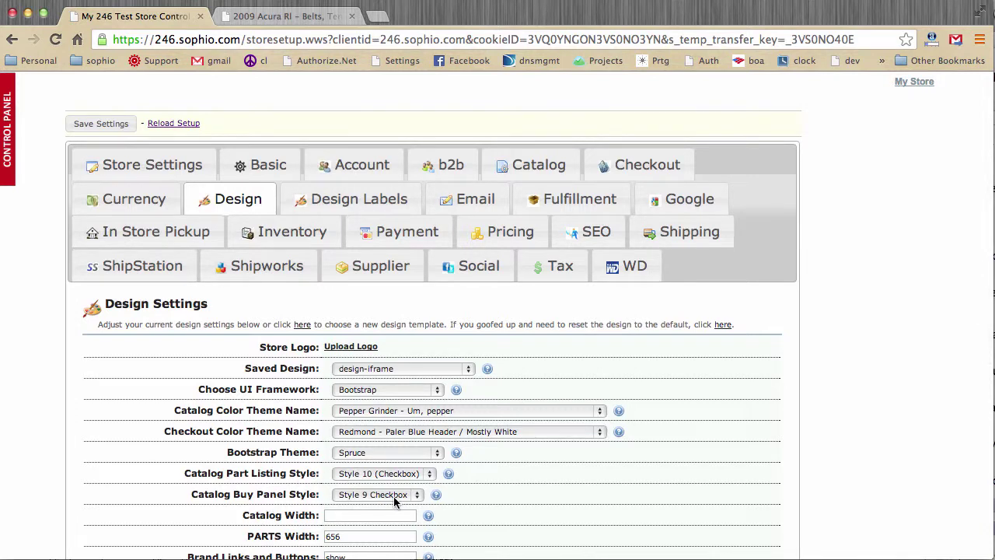
{"action": "left_click", "coordinate": [265, 22]}
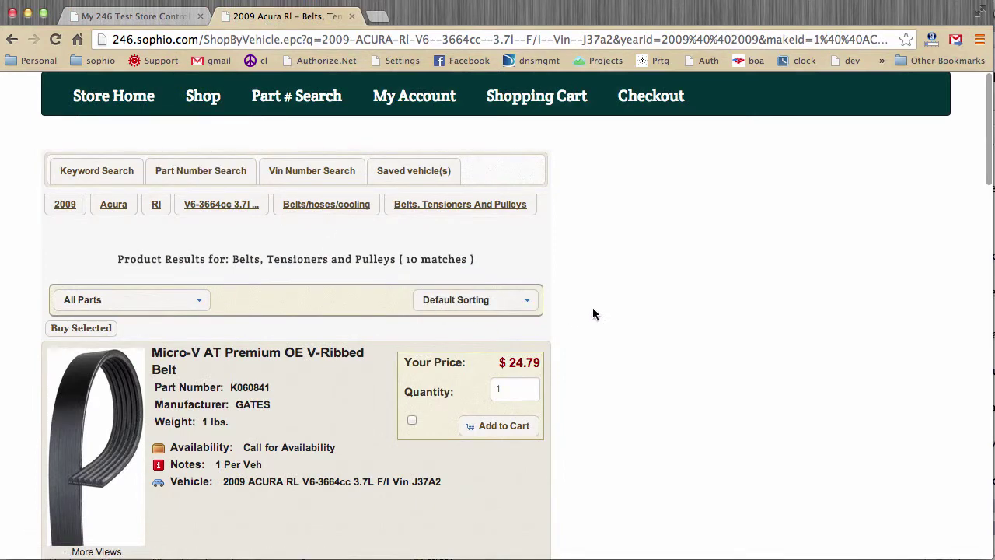
{"action": "scroll", "coordinate": [592, 311], "scroll_direction": "down", "scroll_amount": 5}
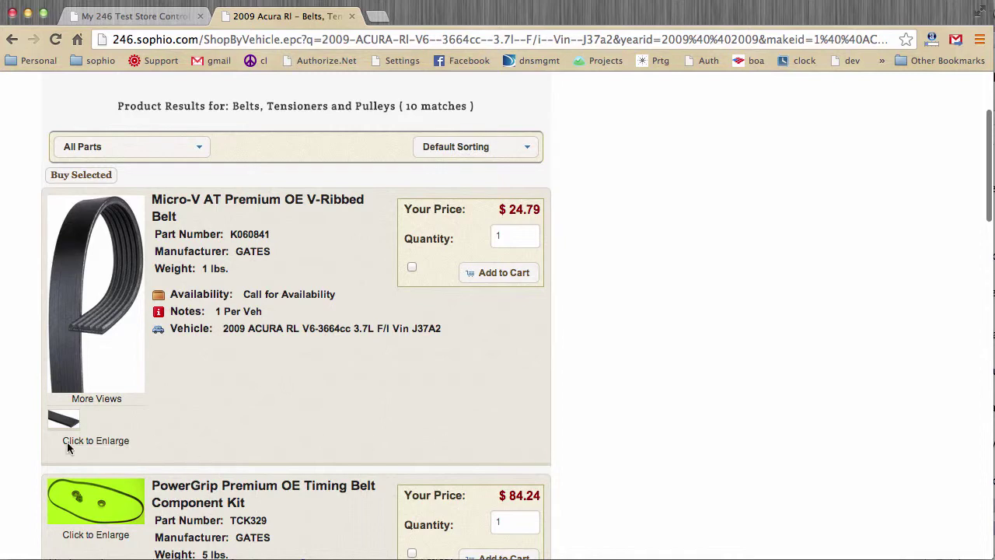
{"action": "left_click", "coordinate": [135, 11]}
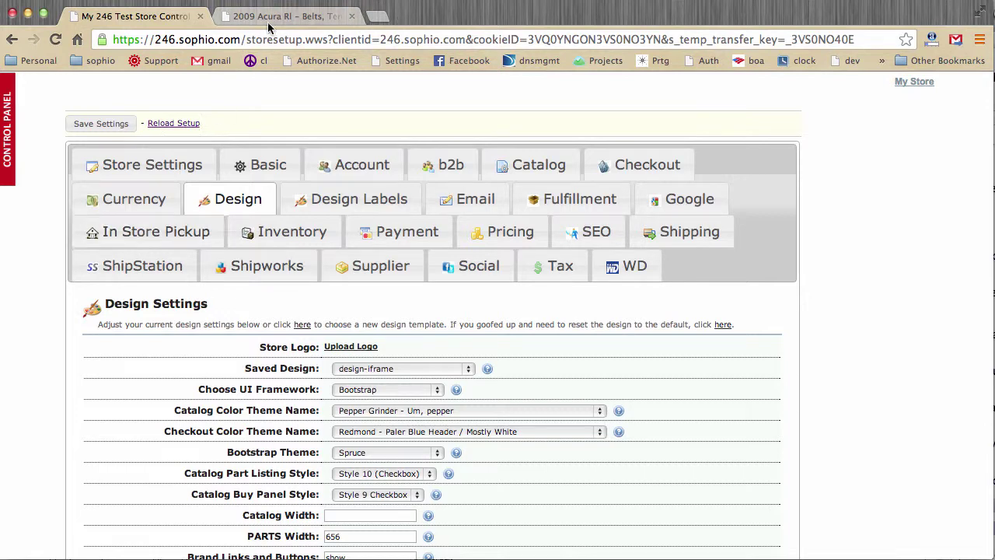
{"action": "left_click", "coordinate": [280, 16]}
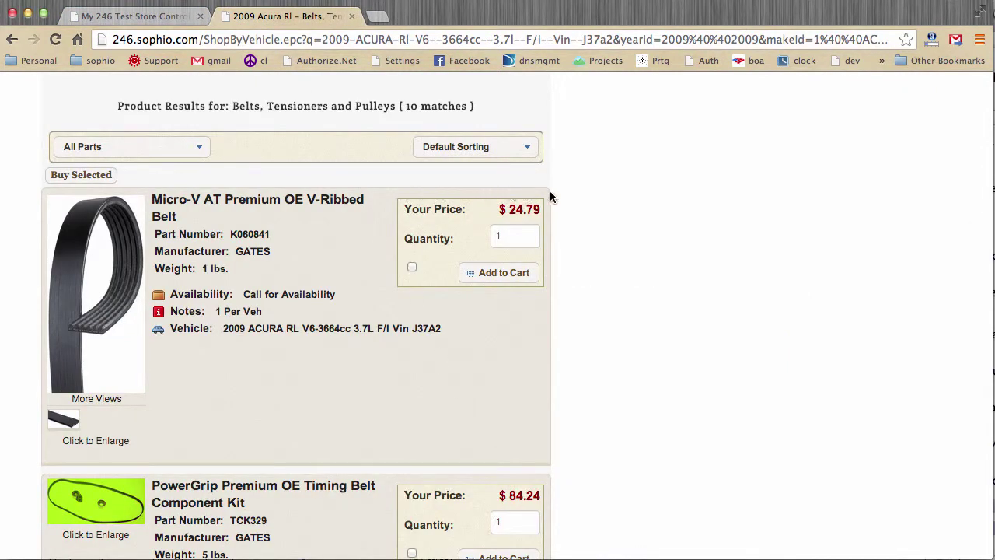
{"action": "left_click", "coordinate": [156, 15]}
{"action": "scroll", "coordinate": [234, 416], "scroll_direction": "down", "scroll_amount": 2}
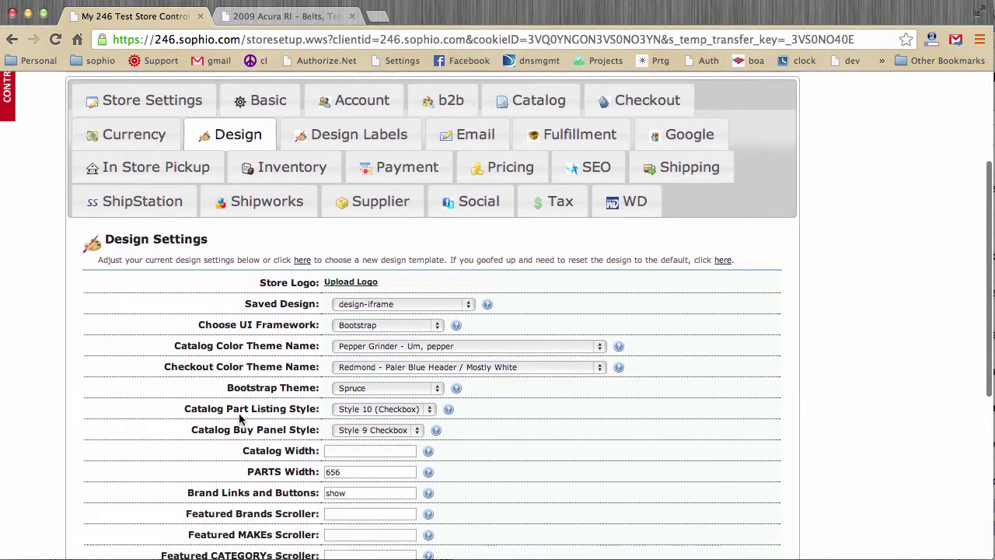
Set the catalog buy panel style to Style 1 and save the settings.
{"action": "left_click", "coordinate": [372, 409]}
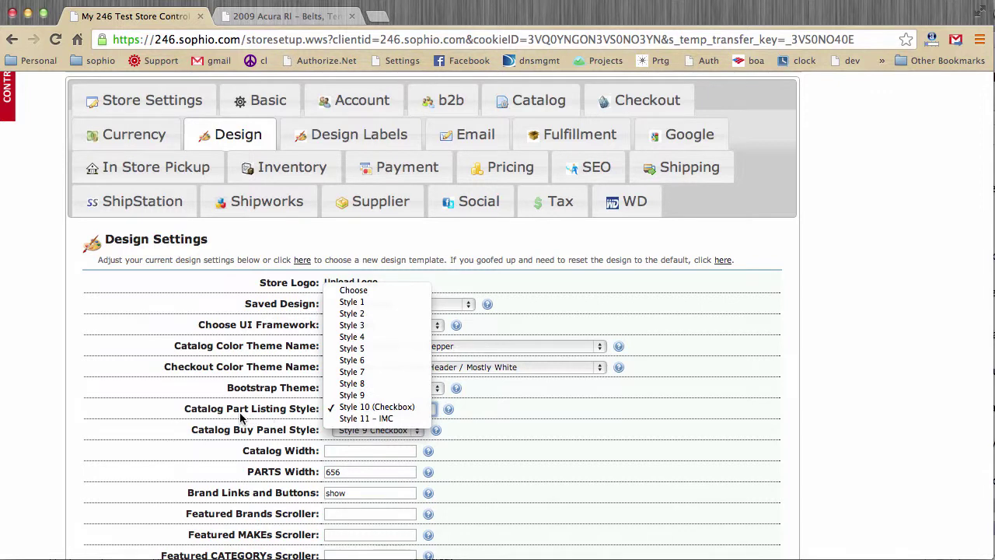
{"action": "left_click", "coordinate": [259, 395]}
{"action": "left_click", "coordinate": [347, 432]}
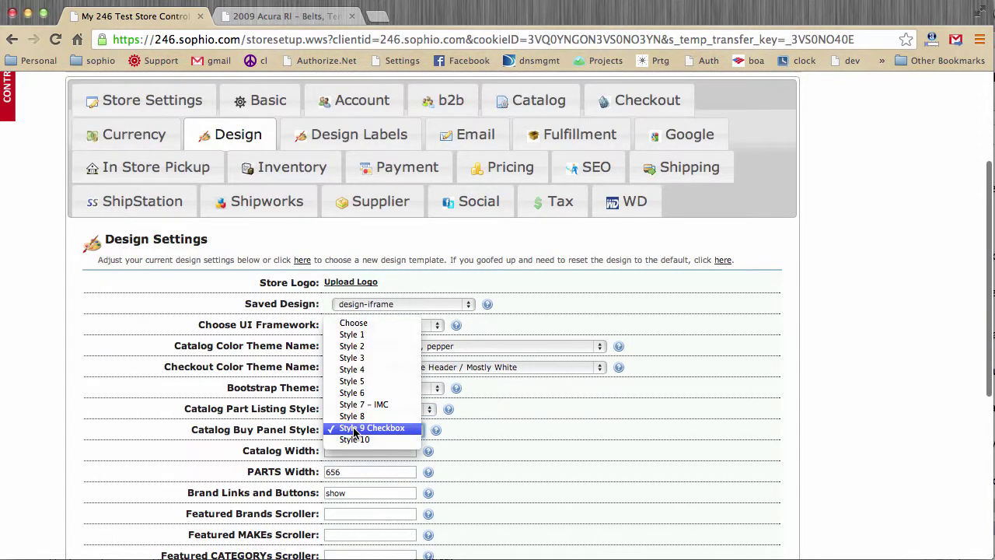
{"action": "left_click", "coordinate": [353, 336]}
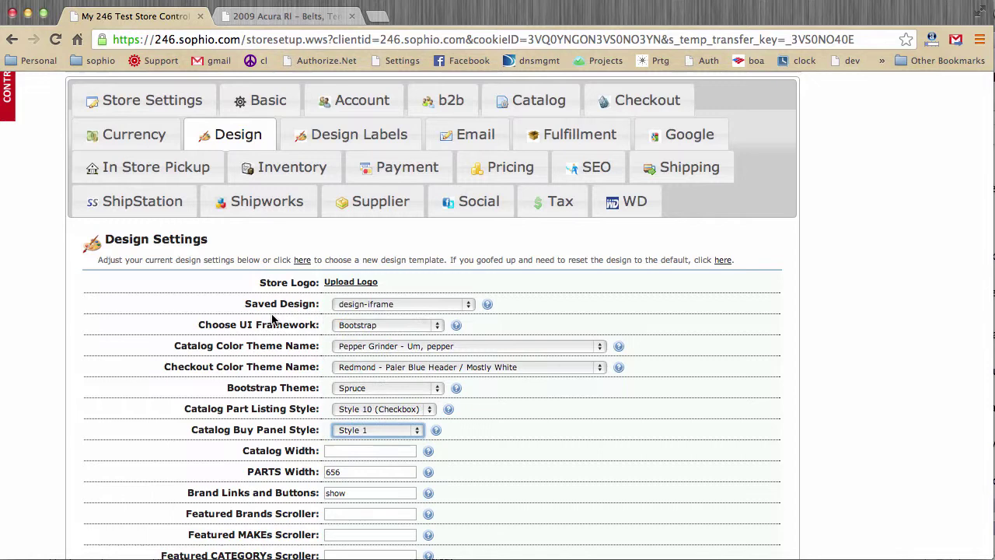
{"action": "scroll", "coordinate": [77, 204], "scroll_direction": "up", "scroll_amount": 4}
{"action": "left_click", "coordinate": [76, 210]}
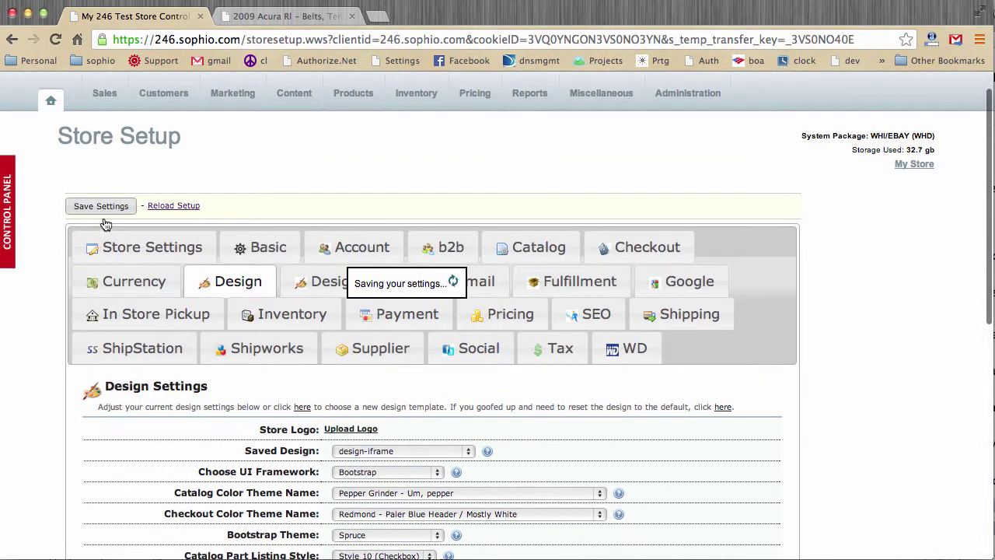
Reload the Acura belts storefront page to preview the new price and quantity panel.
{"action": "left_click", "coordinate": [268, 16]}
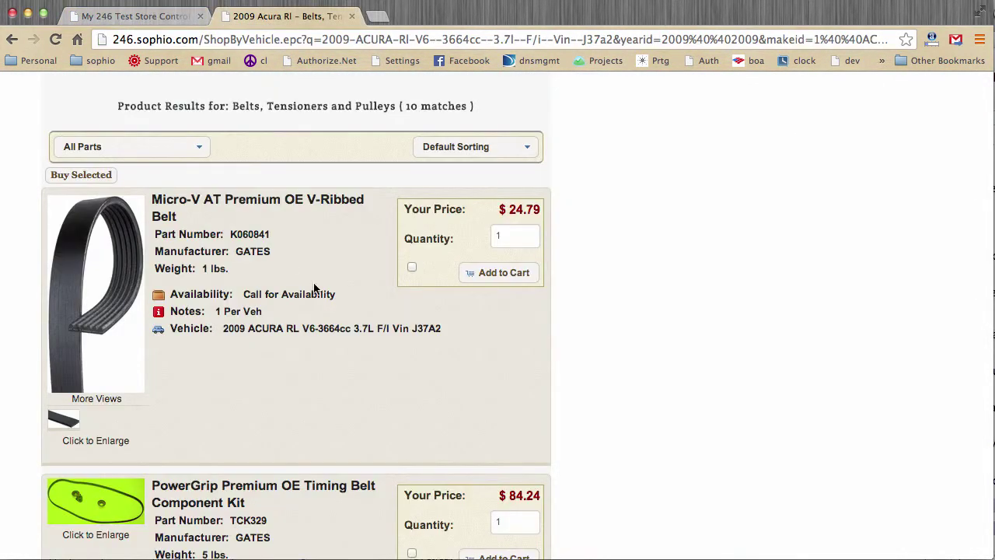
{"action": "right_click", "coordinate": [438, 167]}
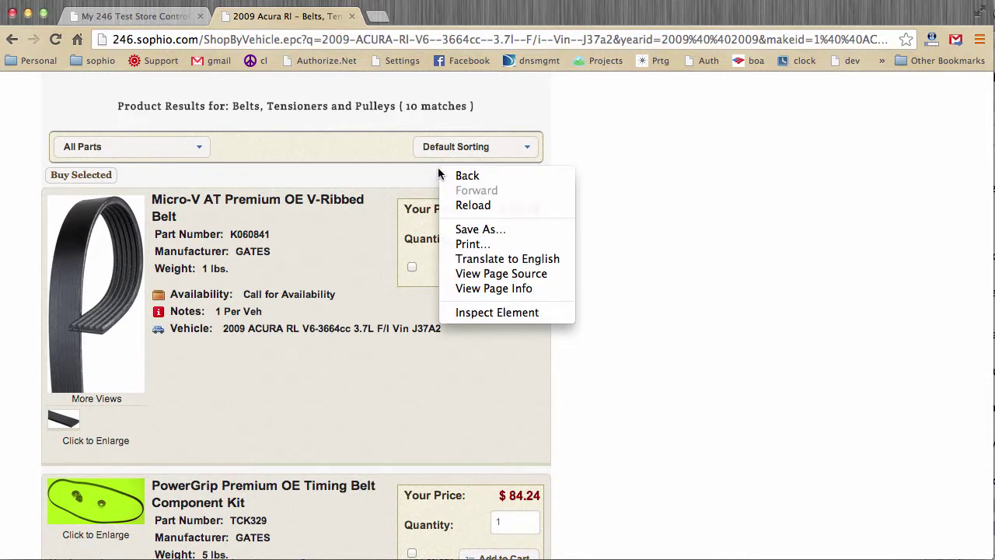
{"action": "left_click", "coordinate": [471, 204]}
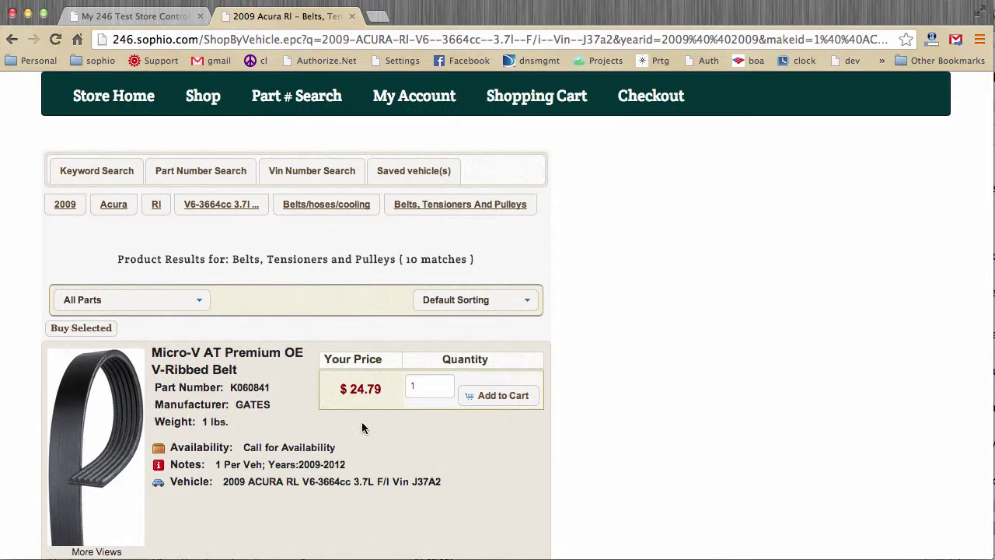
Set the catalog part listing style to Style 5 and save the settings.
{"action": "left_click", "coordinate": [155, 17]}
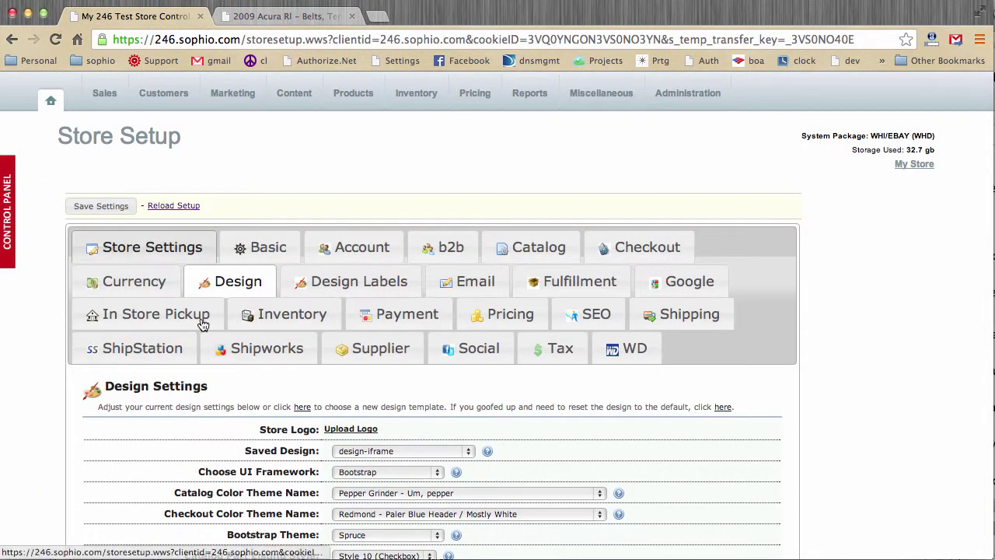
{"action": "scroll", "coordinate": [206, 334], "scroll_direction": "down", "scroll_amount": 2}
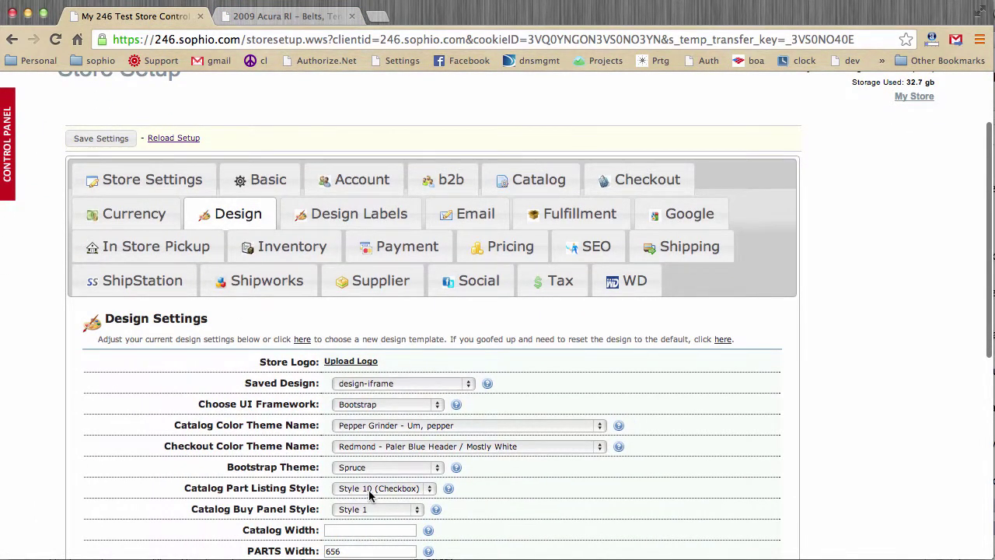
{"action": "left_click", "coordinate": [370, 495]}
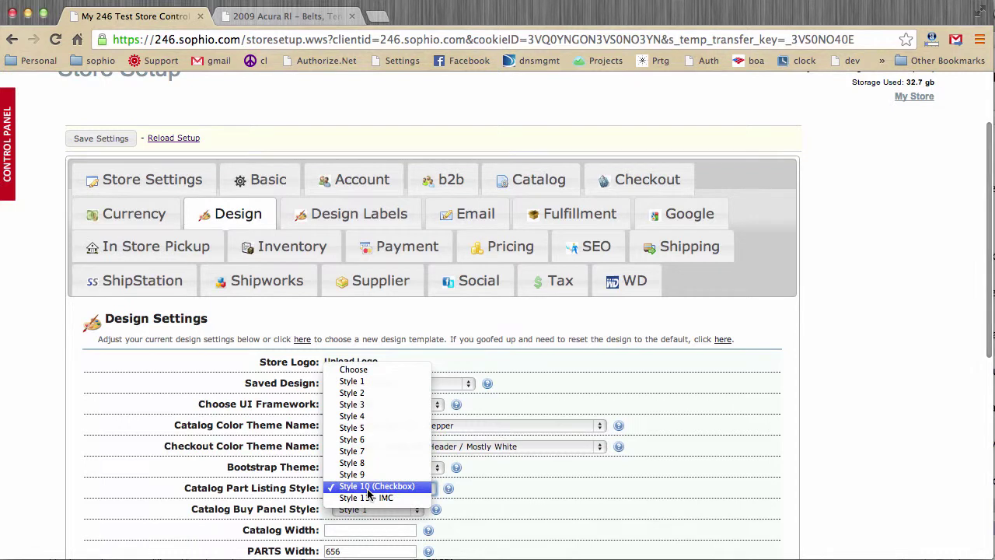
{"action": "left_click", "coordinate": [362, 428]}
{"action": "left_click", "coordinate": [98, 138]}
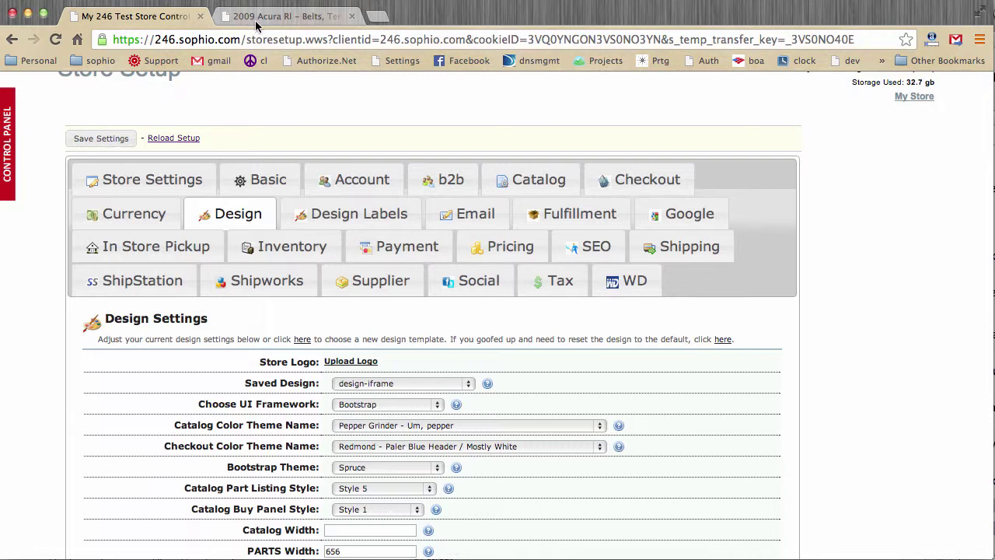
Reload and scroll through the belts results in Style 5, then return to the control panel.
{"action": "left_click", "coordinate": [255, 17]}
{"action": "right_click", "coordinate": [547, 233]}
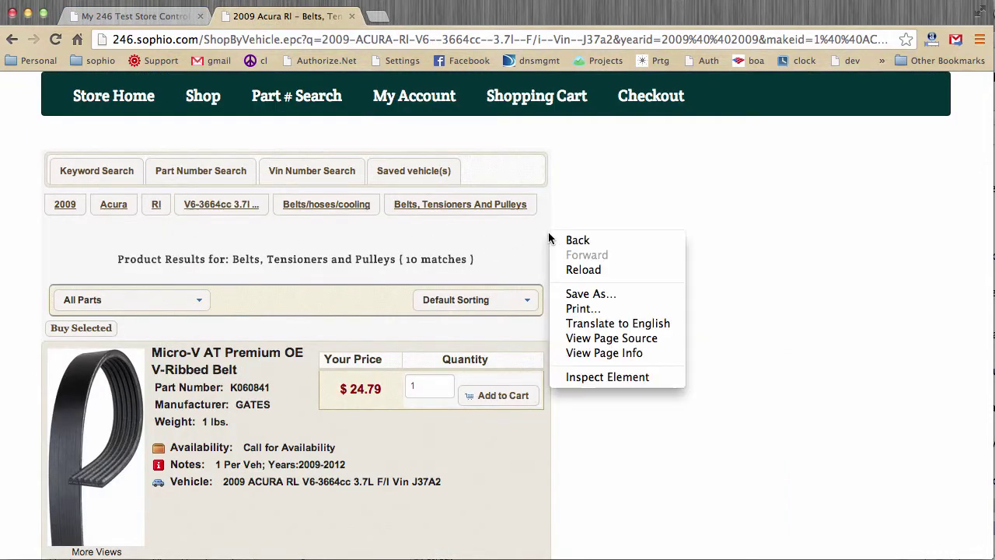
{"action": "left_click", "coordinate": [567, 268]}
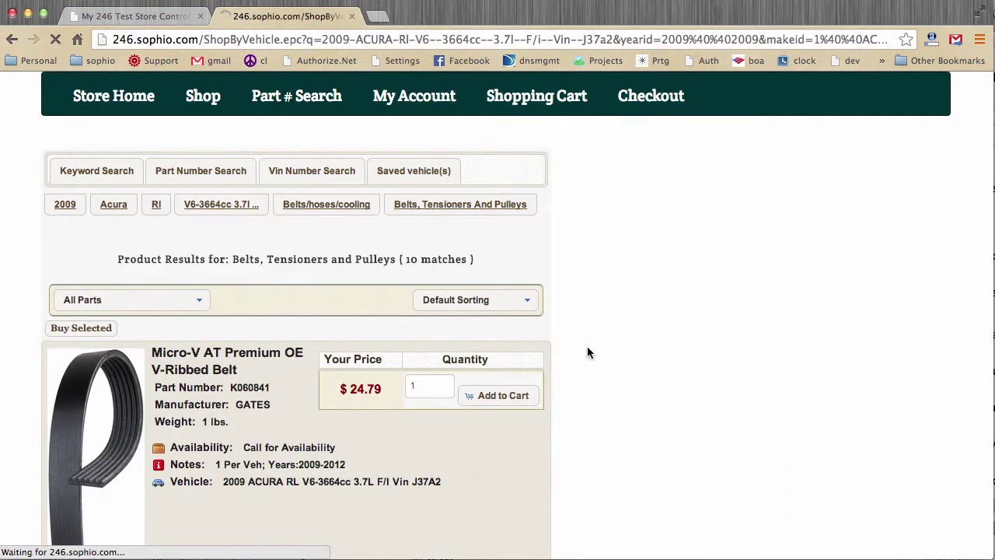
{"action": "scroll", "coordinate": [587, 352], "scroll_direction": "down", "scroll_amount": 4}
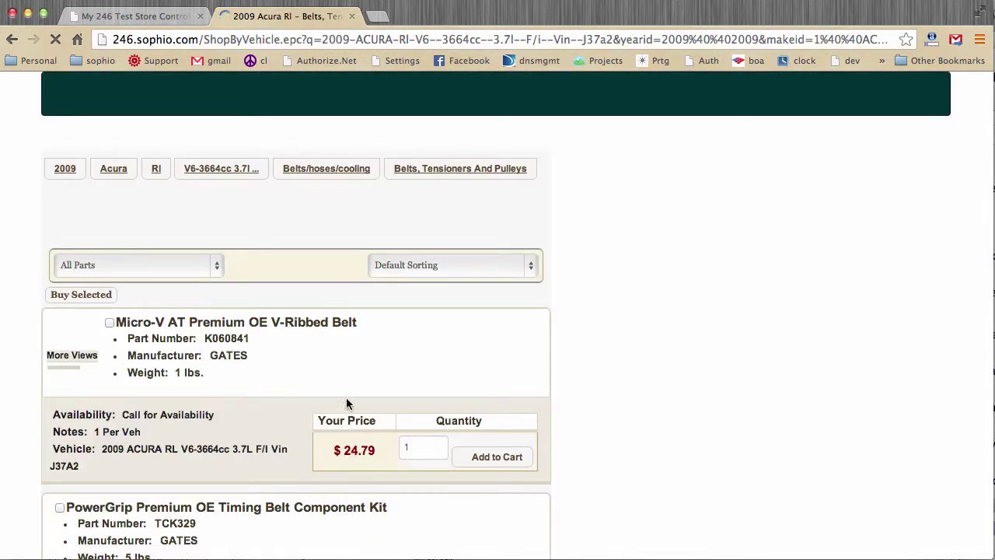
{"action": "scroll", "coordinate": [545, 407], "scroll_direction": "down", "scroll_amount": 3}
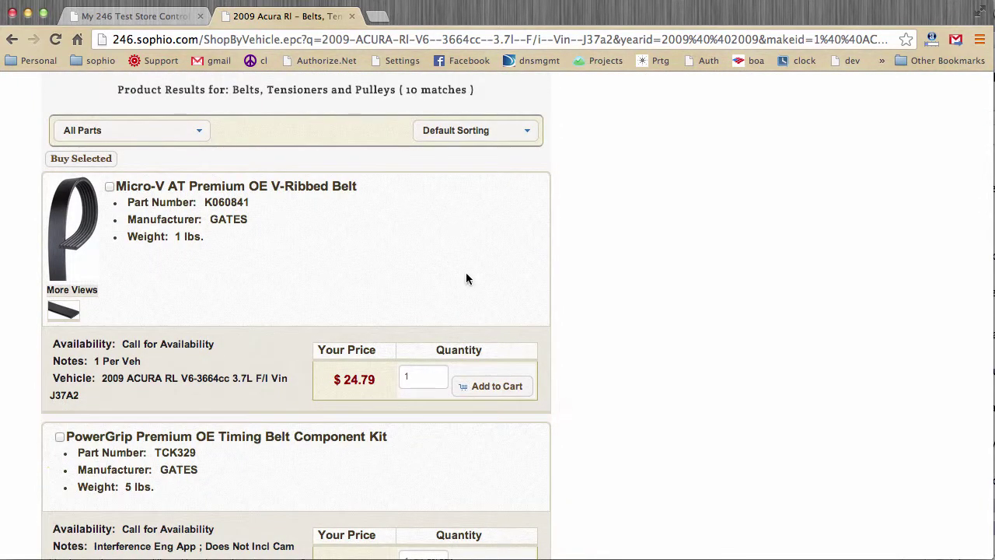
{"action": "left_click", "coordinate": [162, 17]}
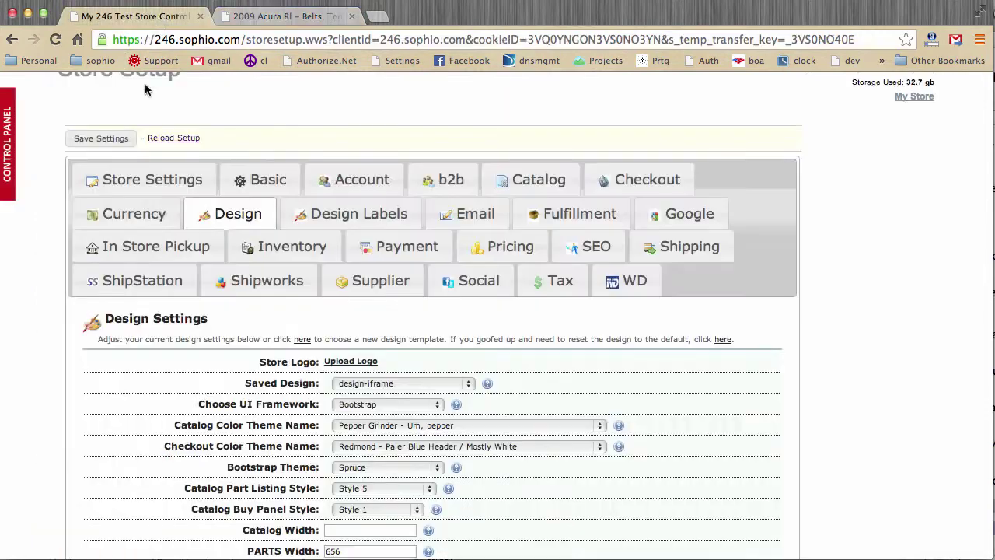
{"action": "scroll", "coordinate": [205, 279], "scroll_direction": "down", "scroll_amount": 5}
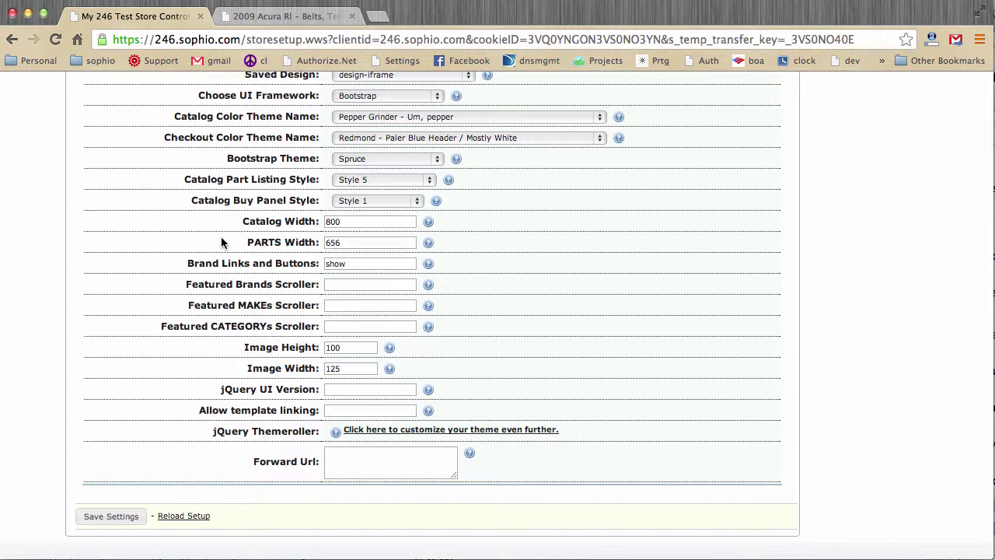
{"action": "scroll", "coordinate": [227, 238], "scroll_direction": "down", "scroll_amount": 1}
{"action": "left_click", "coordinate": [353, 222]}
{"action": "left_click", "coordinate": [366, 243]}
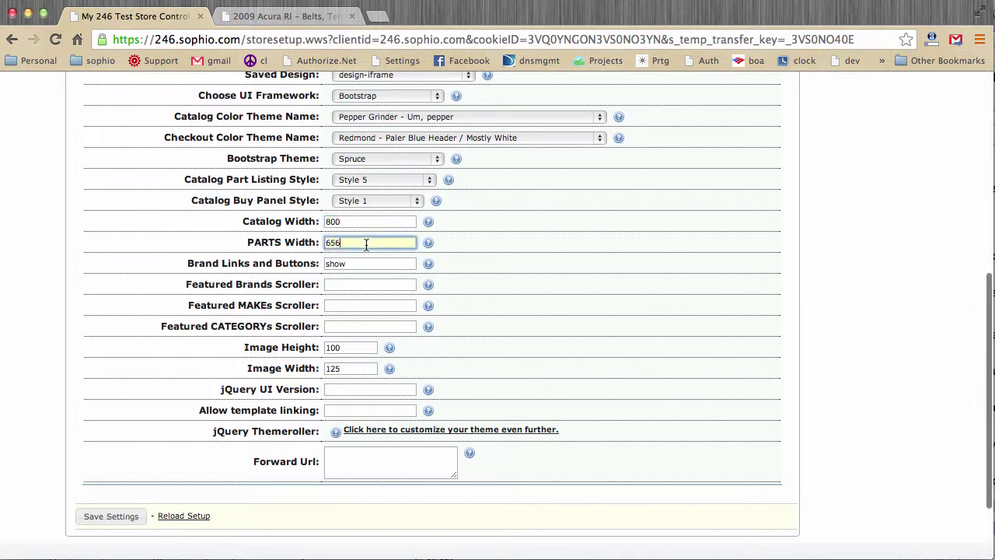
{"action": "left_click", "coordinate": [378, 264]}
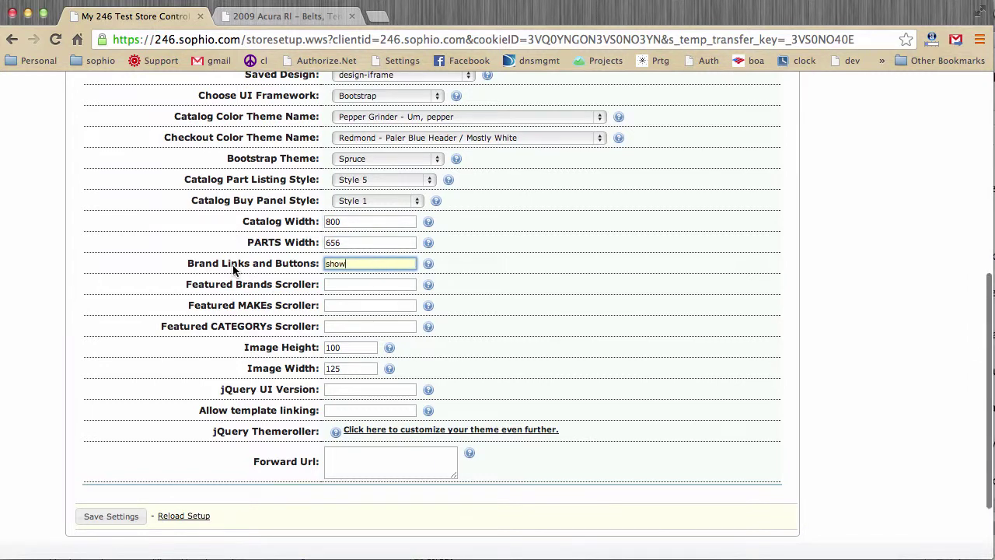
{"action": "key", "text": "shift+Tab"}
{"action": "key", "text": "shift+Tab"}
{"action": "scroll", "coordinate": [156, 233], "scroll_direction": "down", "scroll_amount": 2}
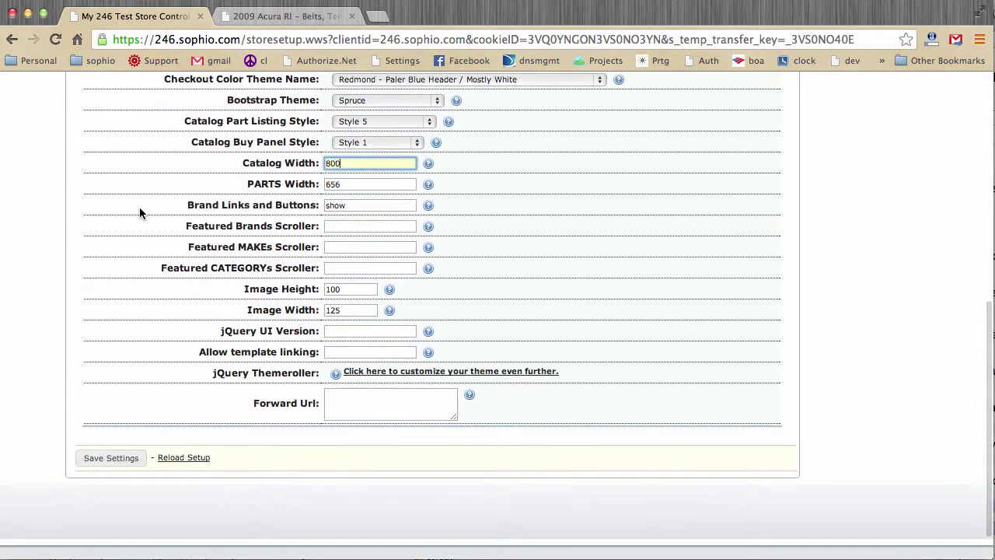
{"action": "left_click", "coordinate": [134, 212]}
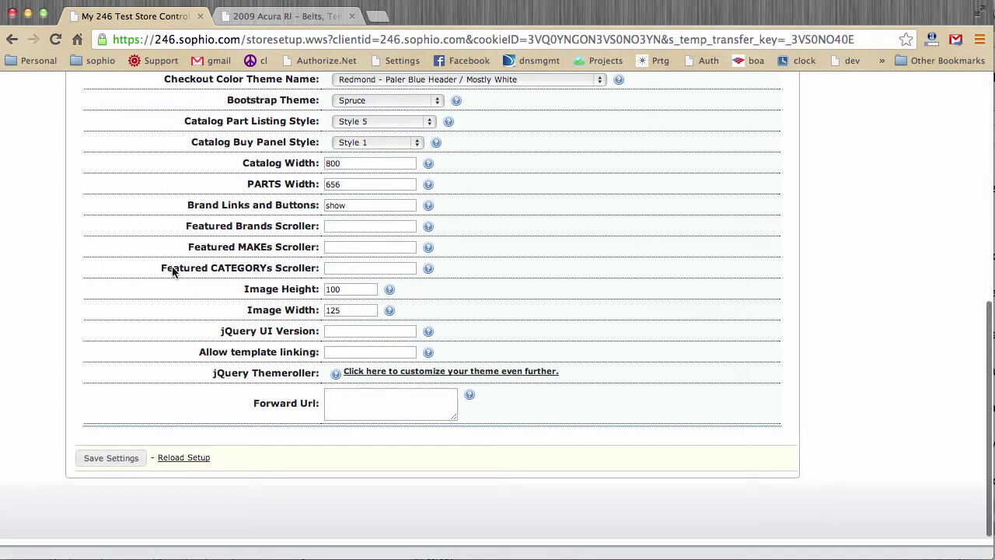
{"action": "scroll", "coordinate": [225, 325], "scroll_direction": "down", "scroll_amount": 1}
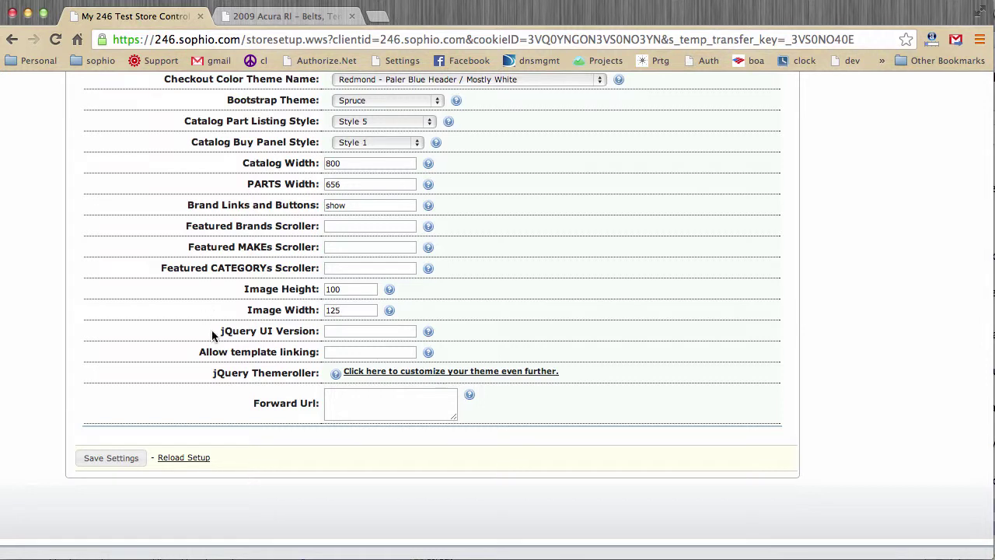
{"action": "left_click", "coordinate": [340, 333]}
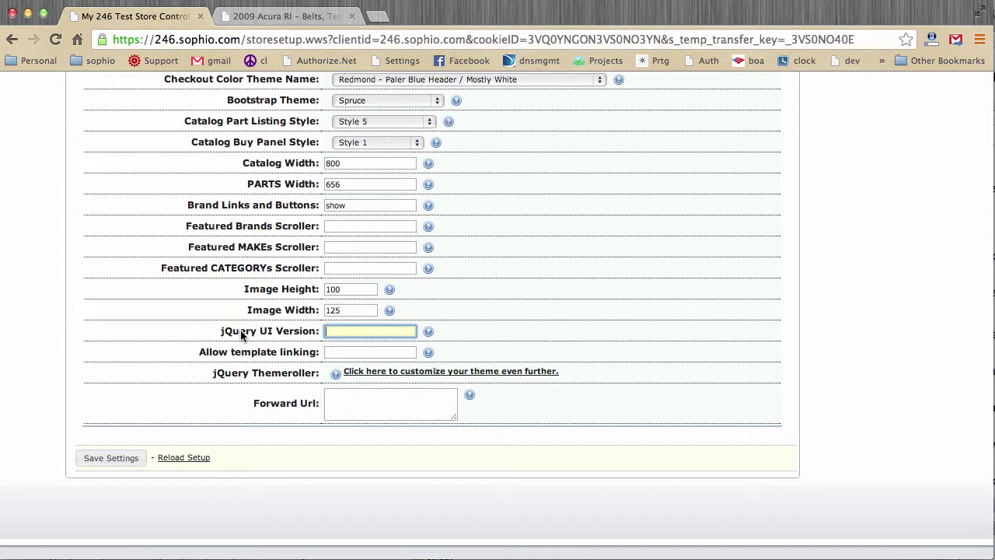
{"action": "left_click", "coordinate": [349, 352]}
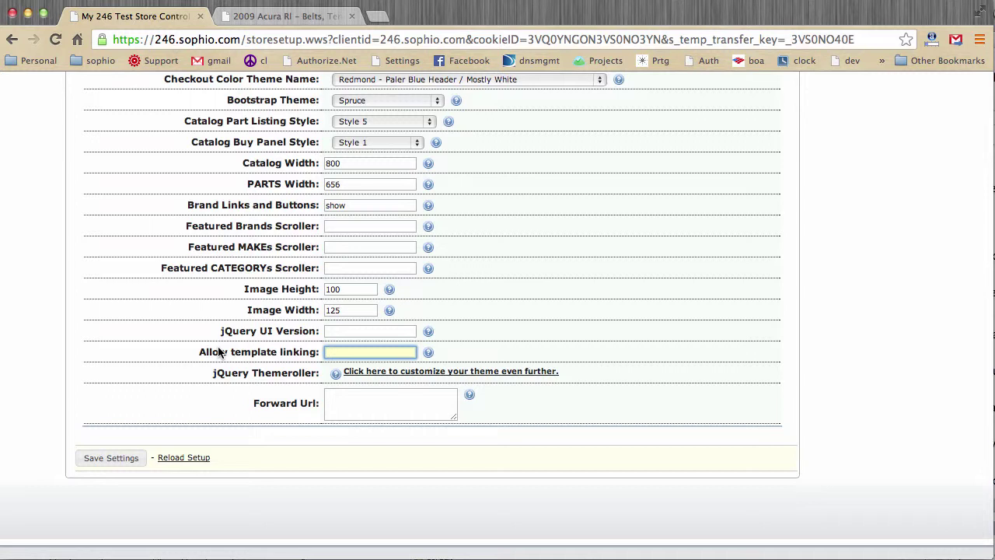
{"action": "scroll", "coordinate": [322, 351], "scroll_direction": "down", "scroll_amount": 1}
{"action": "left_click", "coordinate": [356, 403]}
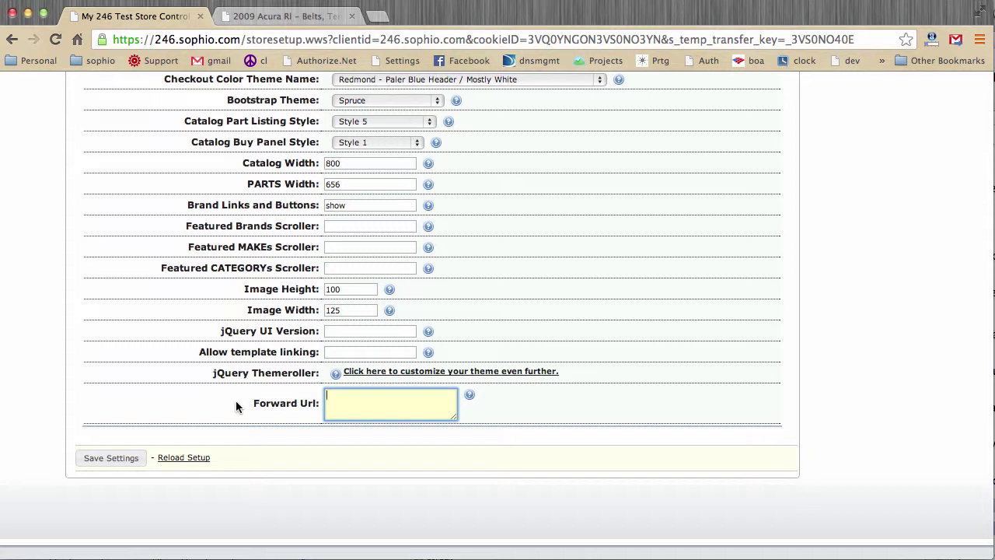
Enter shoppingcart.wws as the Forward Url and save the settings.
{"action": "type", "text": "/shopping"}
{"action": "key", "text": "Home"}
{"action": "key", "text": "Delete"}
{"action": "type", "text": "cart.wws"}
{"action": "left_click", "coordinate": [113, 458]}
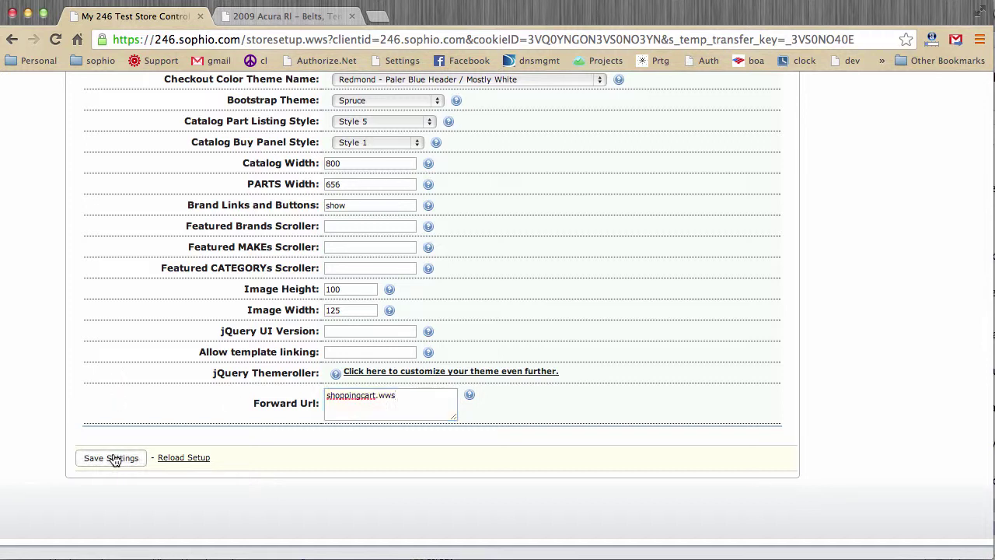
Test forwarding by loading 246.sophio.com, then select the Forward Url back in the control panel.
{"action": "left_click", "coordinate": [268, 16]}
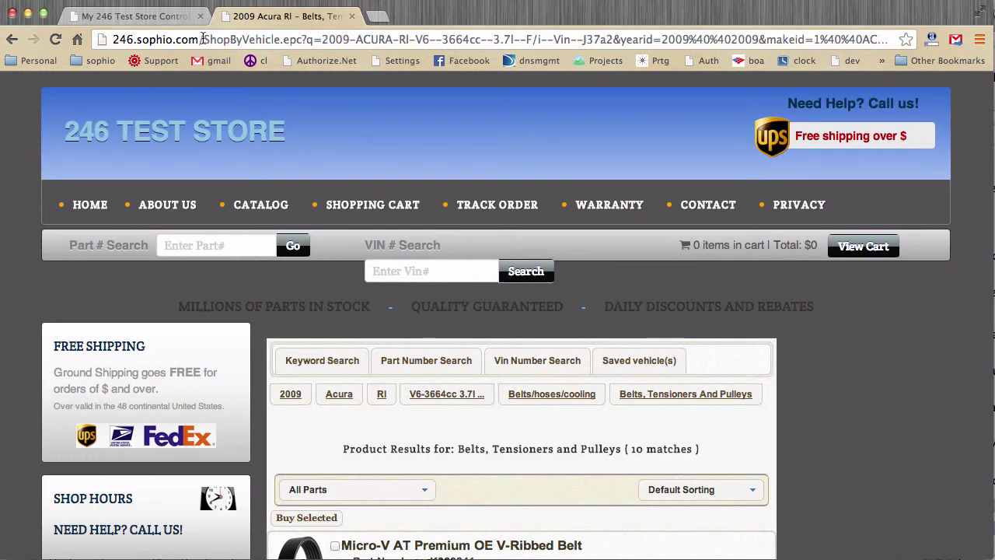
{"action": "left_click", "coordinate": [202, 39]}
{"action": "left_click", "coordinate": [203, 39]}
{"action": "key", "text": "shift+End"}
{"action": "key", "text": "Delete"}
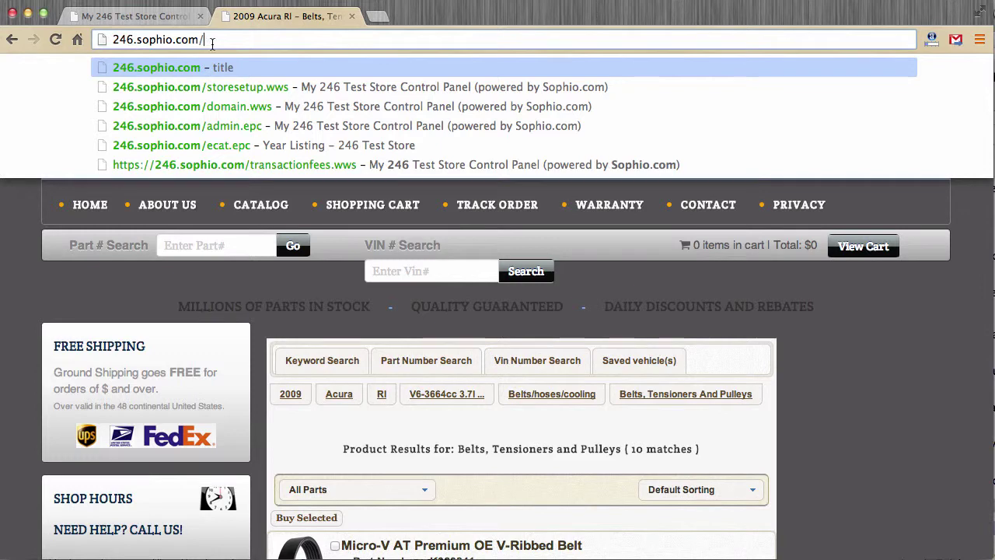
{"action": "key", "text": "Return"}
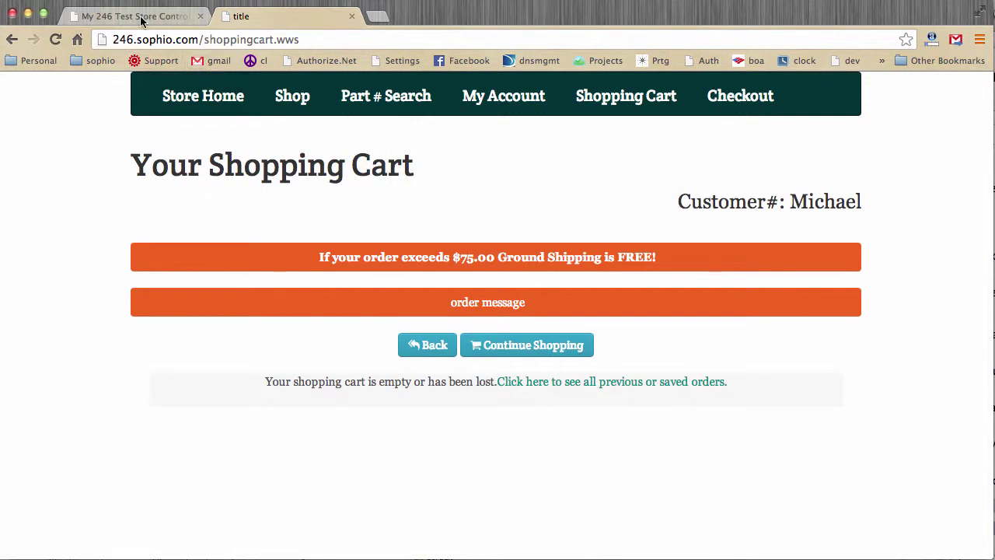
{"action": "left_click", "coordinate": [139, 17]}
{"action": "triple_click", "coordinate": [413, 404]}
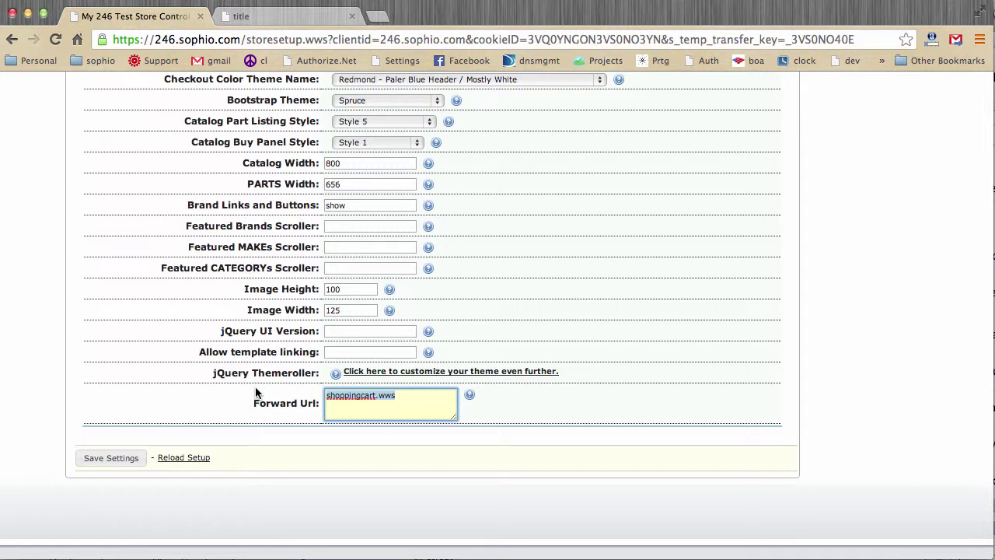
Save contact.wws as the Forward Url and confirm the storefront's Store Home link forwards to Contact Us.
{"action": "type", "text": "contact"}
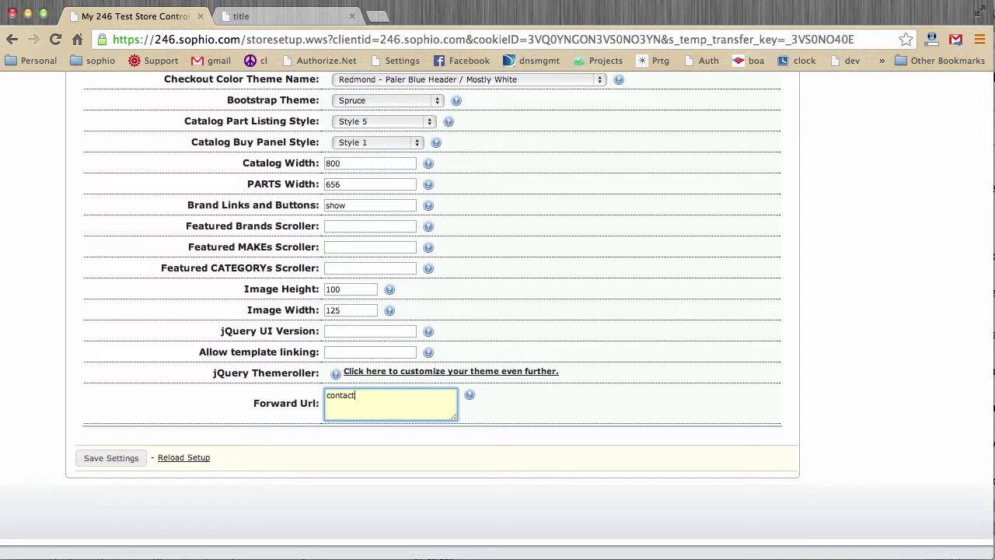
{"action": "type", "text": ".wws"}
{"action": "left_click", "coordinate": [110, 462]}
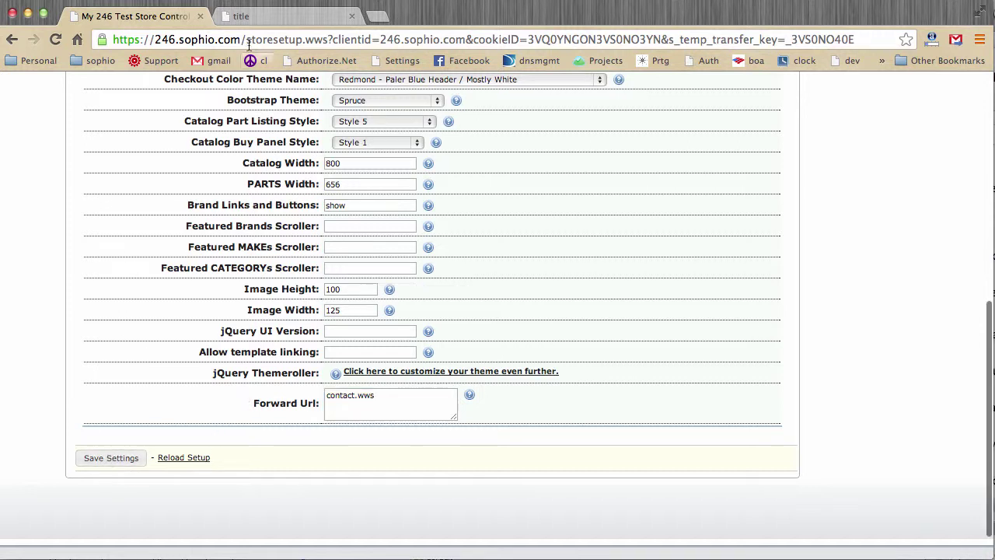
{"action": "left_click", "coordinate": [265, 17]}
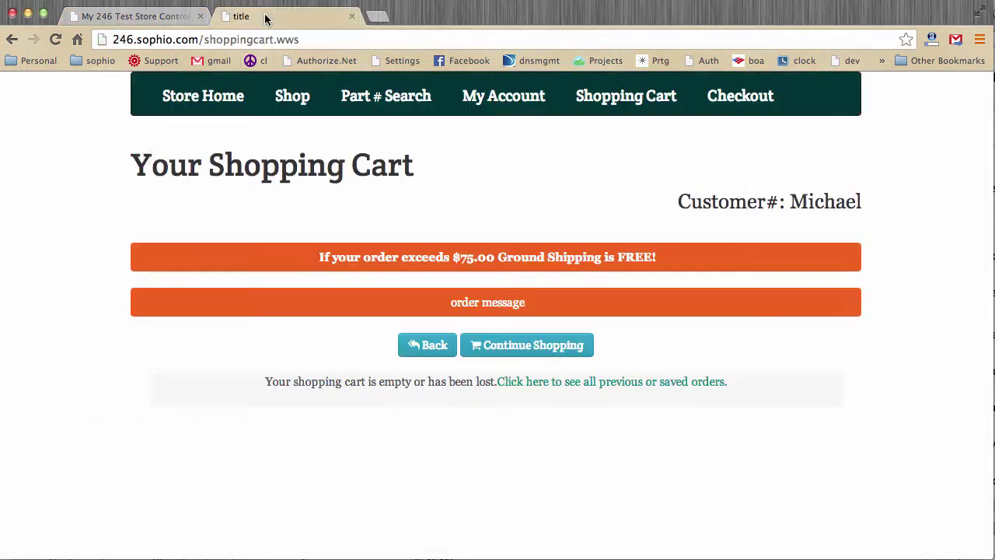
{"action": "left_click", "coordinate": [200, 102]}
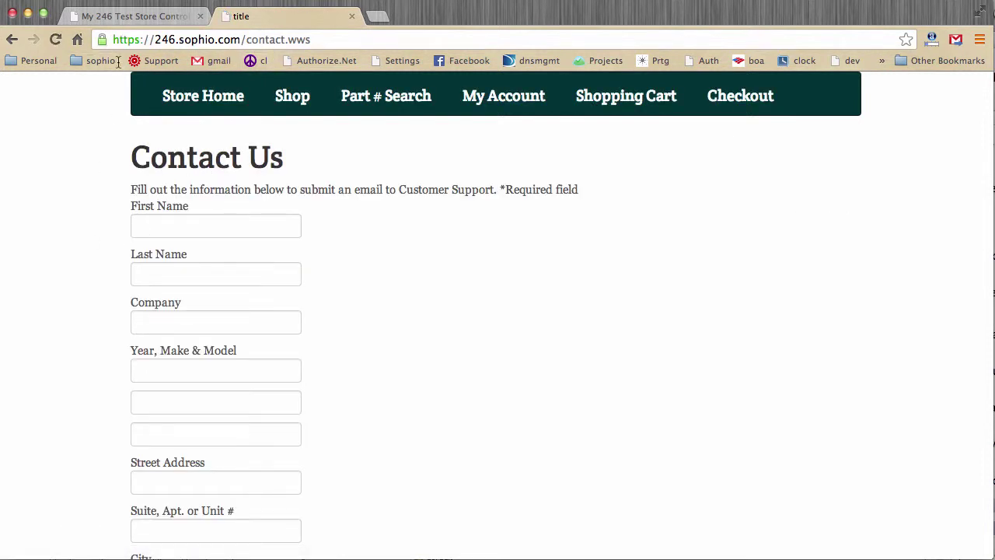
{"action": "left_click", "coordinate": [125, 18]}
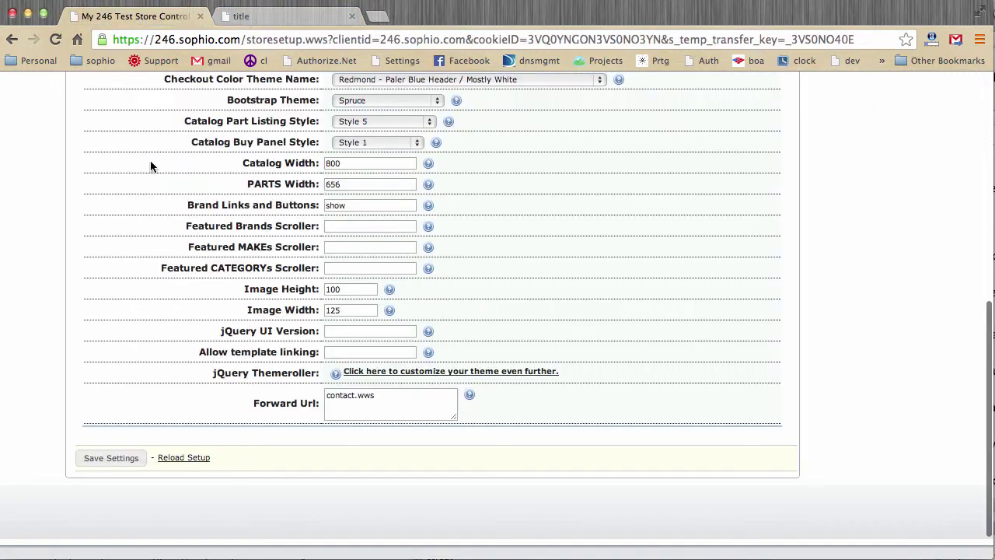
Erase the contact.wws Forward Url, save the settings, and return to the top of Design Settings.
{"action": "triple_click", "coordinate": [413, 401]}
{"action": "key", "text": "BackSpace"}
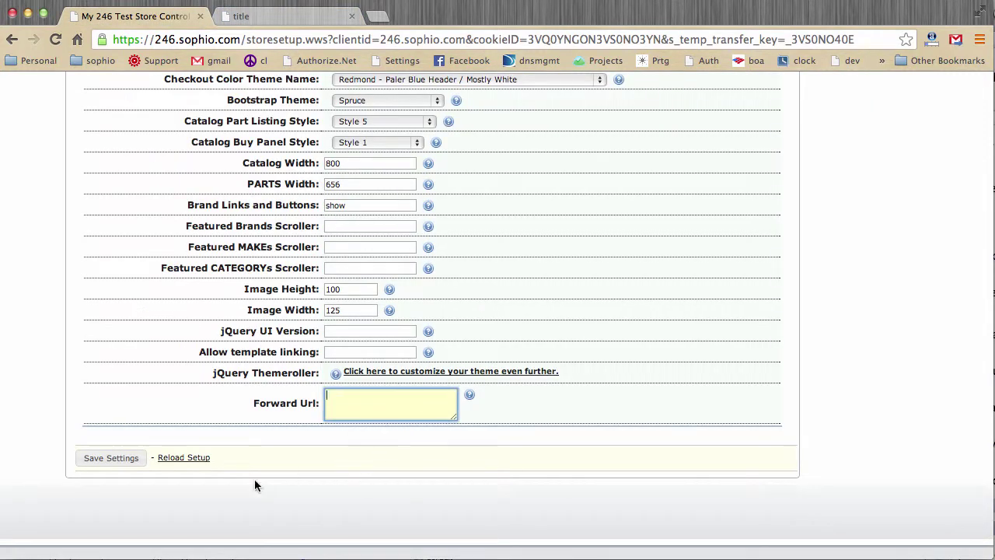
{"action": "left_click", "coordinate": [113, 459]}
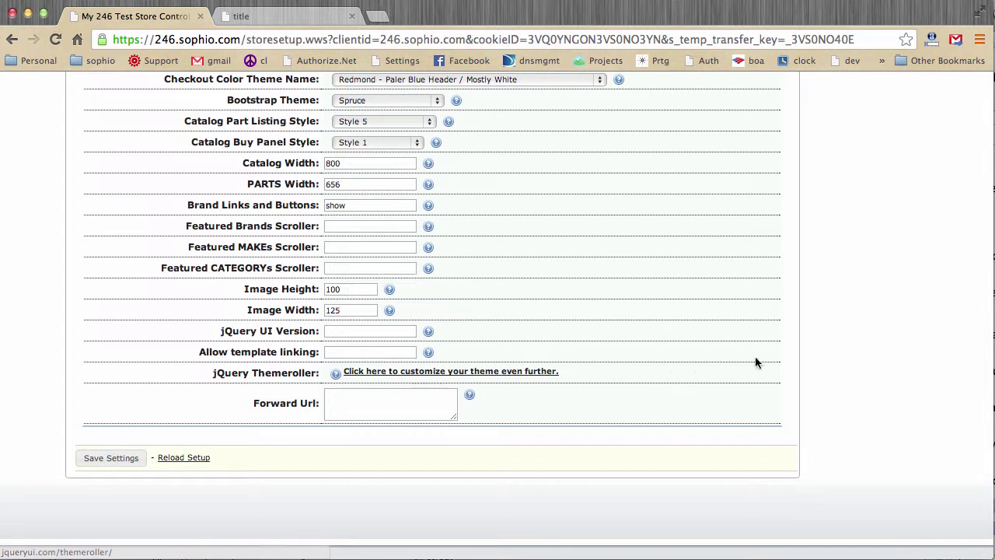
{"action": "scroll", "coordinate": [822, 346], "scroll_direction": "up", "scroll_amount": 5}
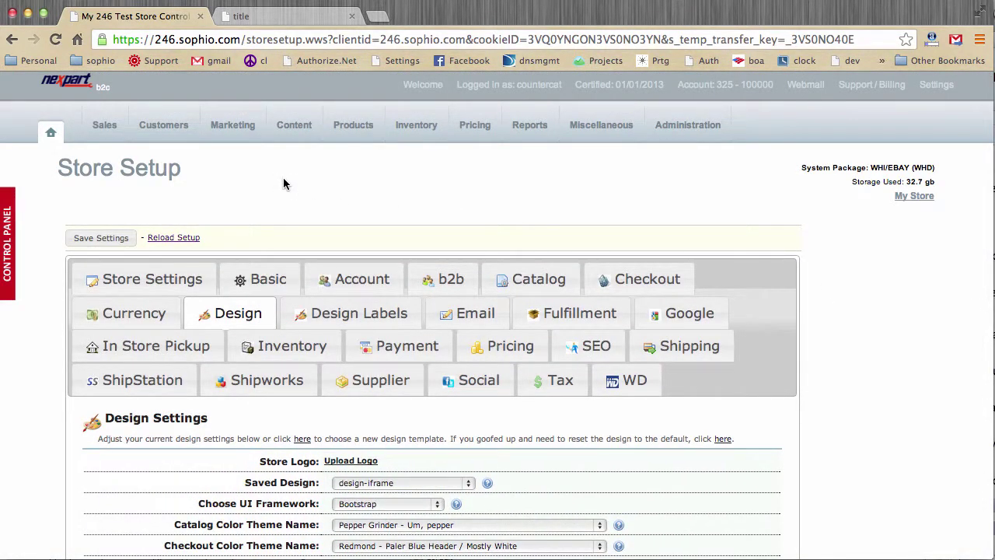
{"action": "scroll", "coordinate": [284, 178], "scroll_direction": "up", "scroll_amount": 1}
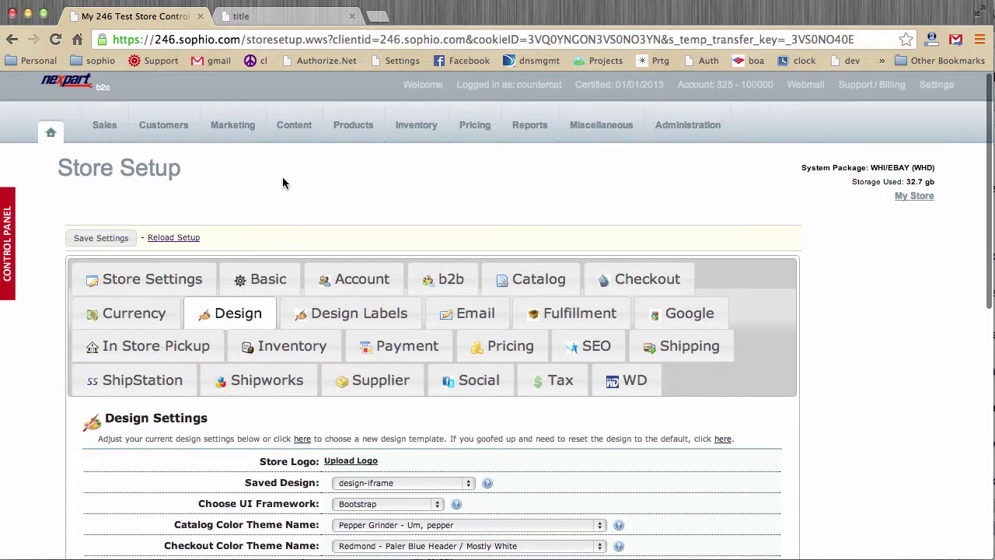
{"action": "mouse_move", "coordinate": [291, 126]}
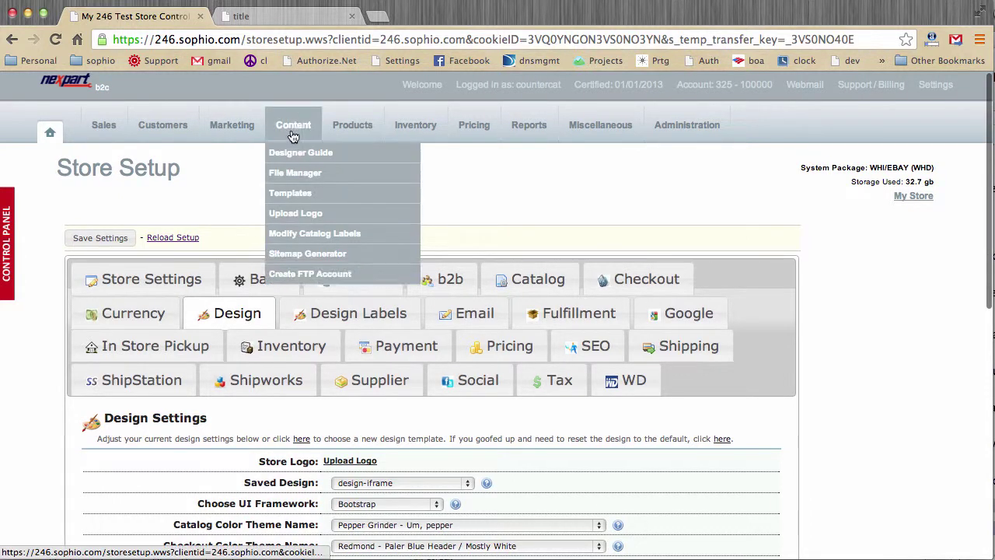